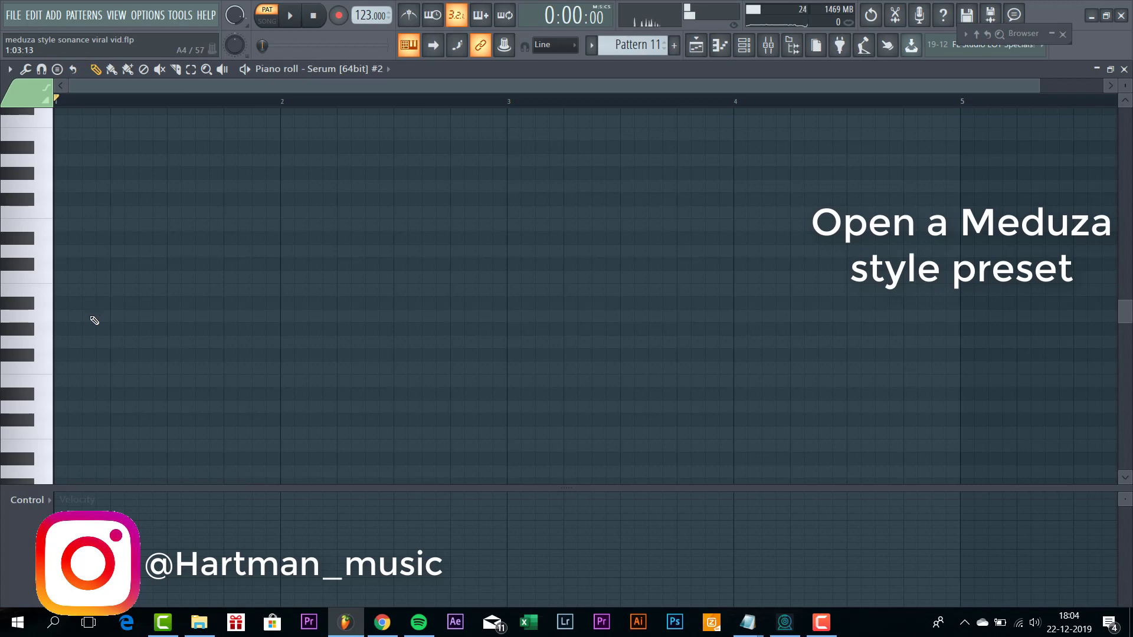
# Draw single-step melody notes: G#4 at bar 1, F4 at bar 2, C5 at bars 3 and 4, and D#5 just before bar 5.
pyautogui.click(94, 316)
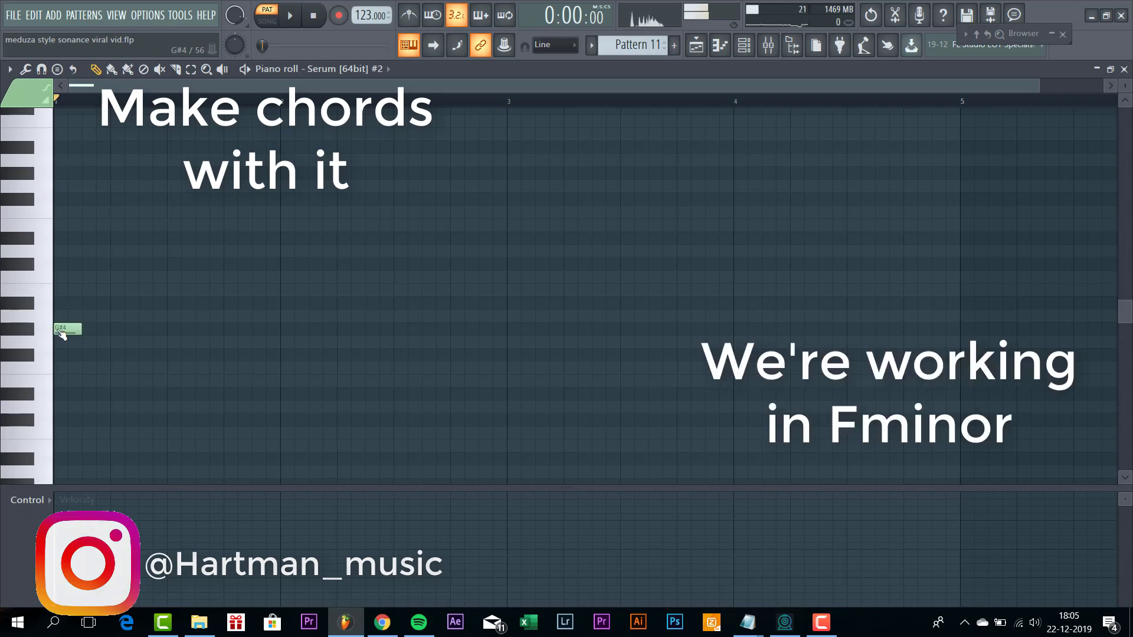
pyautogui.click(289, 342)
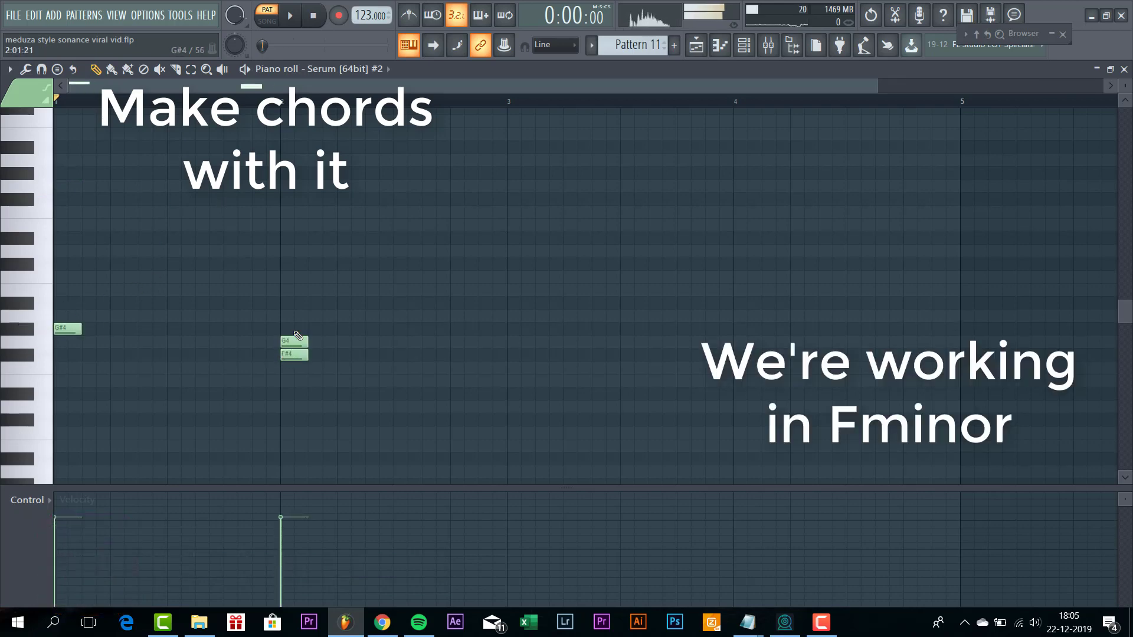
pyautogui.press('space')
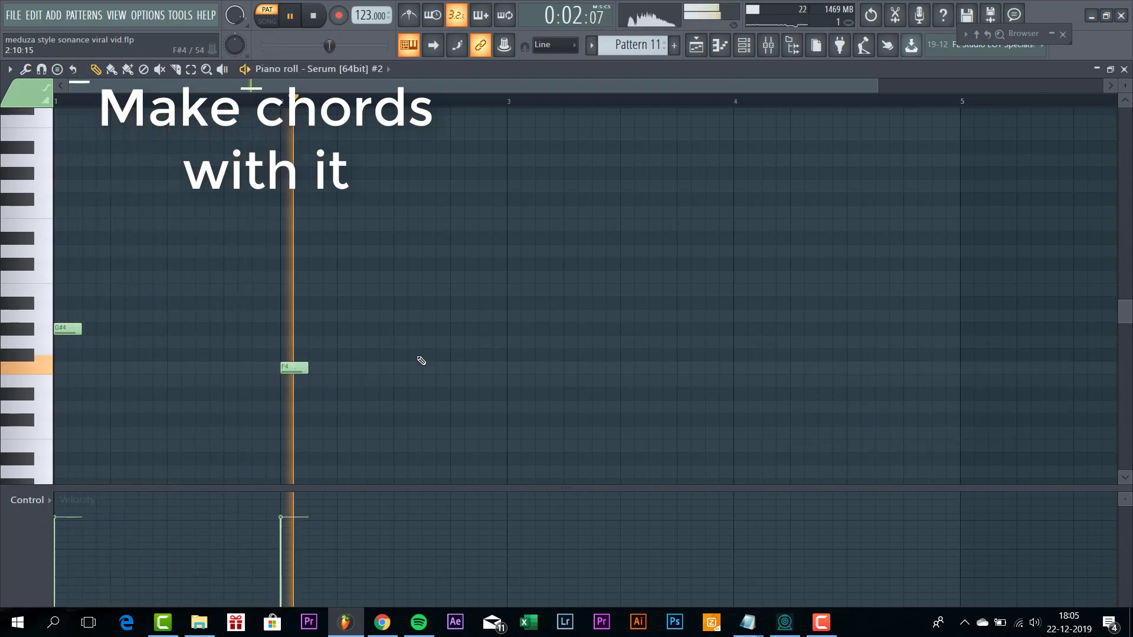
pyautogui.click(516, 302)
pyautogui.moveTo(515, 289); pyautogui.dragTo(516, 276)
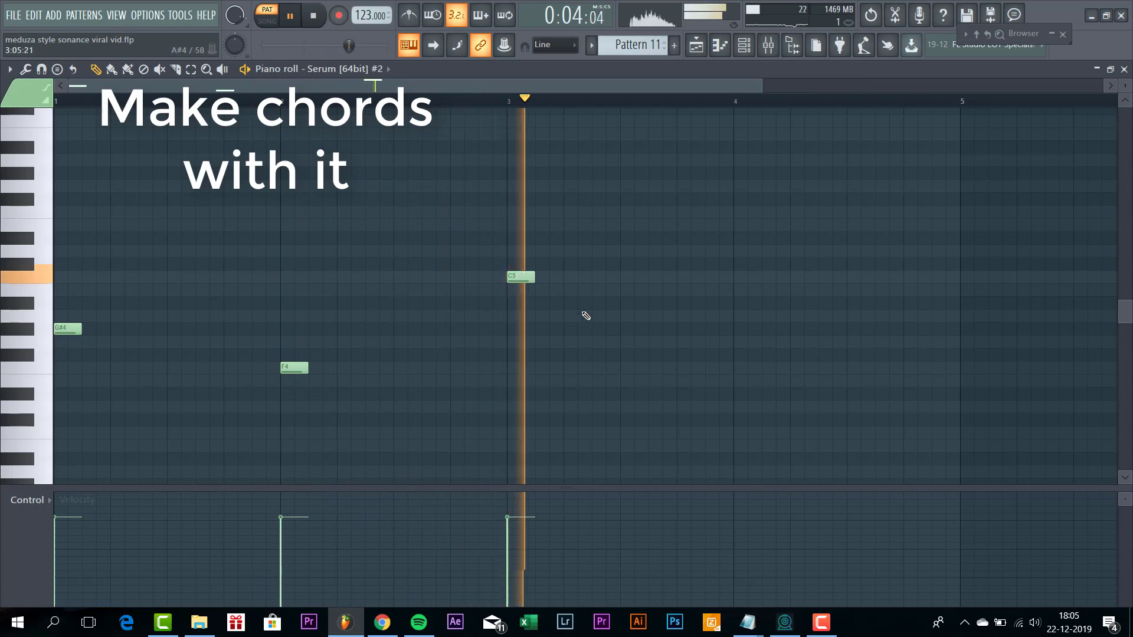
pyautogui.click(737, 277)
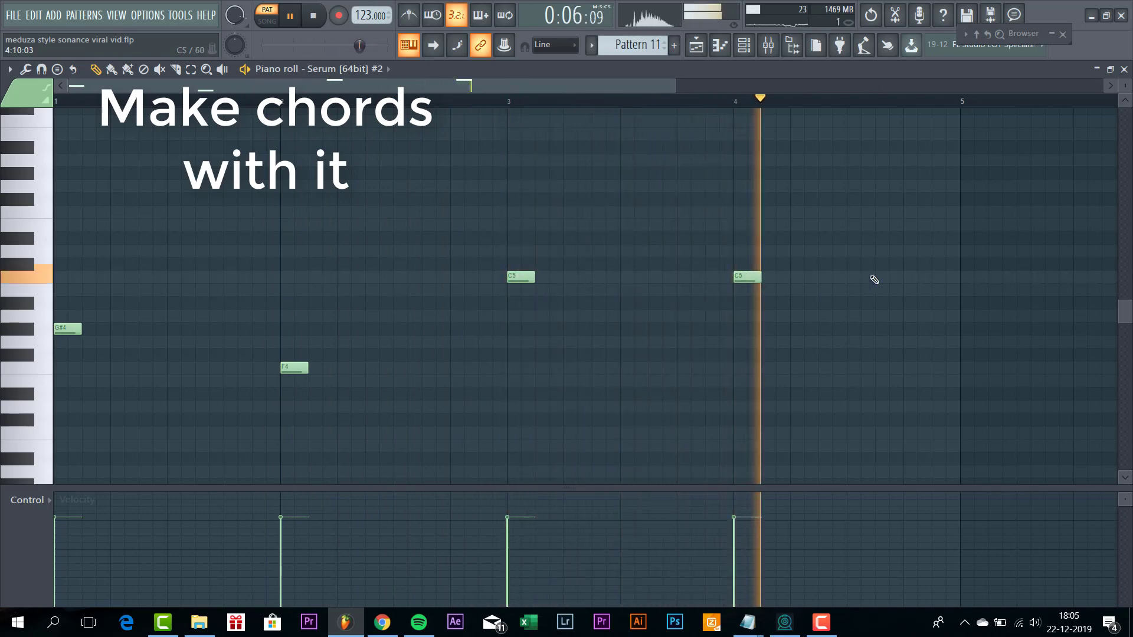
pyautogui.moveTo(915, 276); pyautogui.dragTo(940, 235)
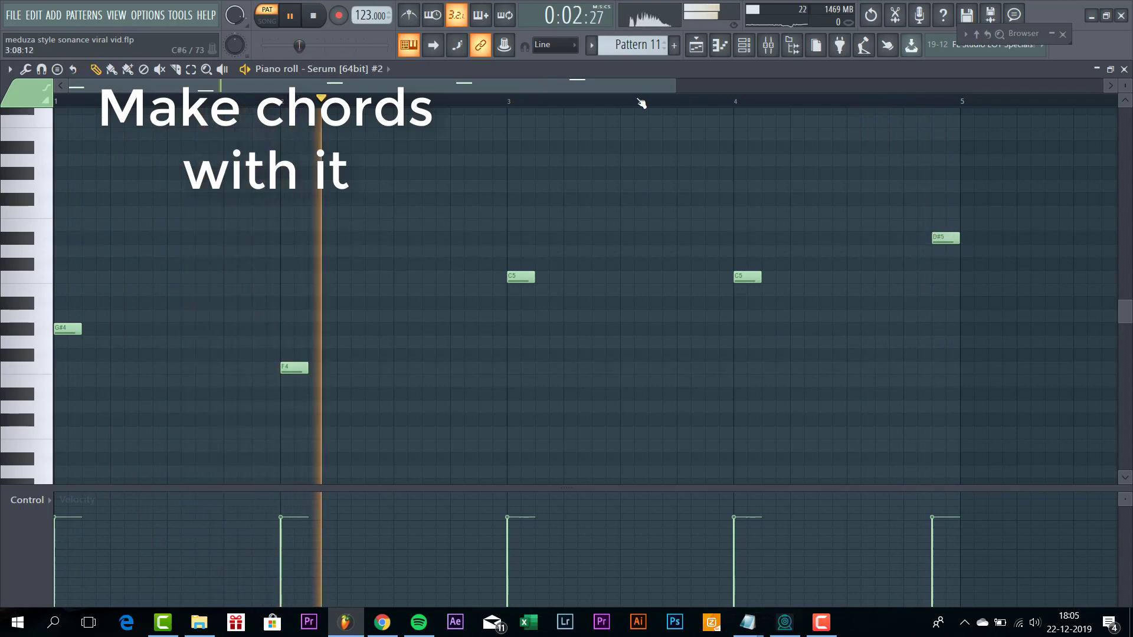
pyautogui.click(673, 102)
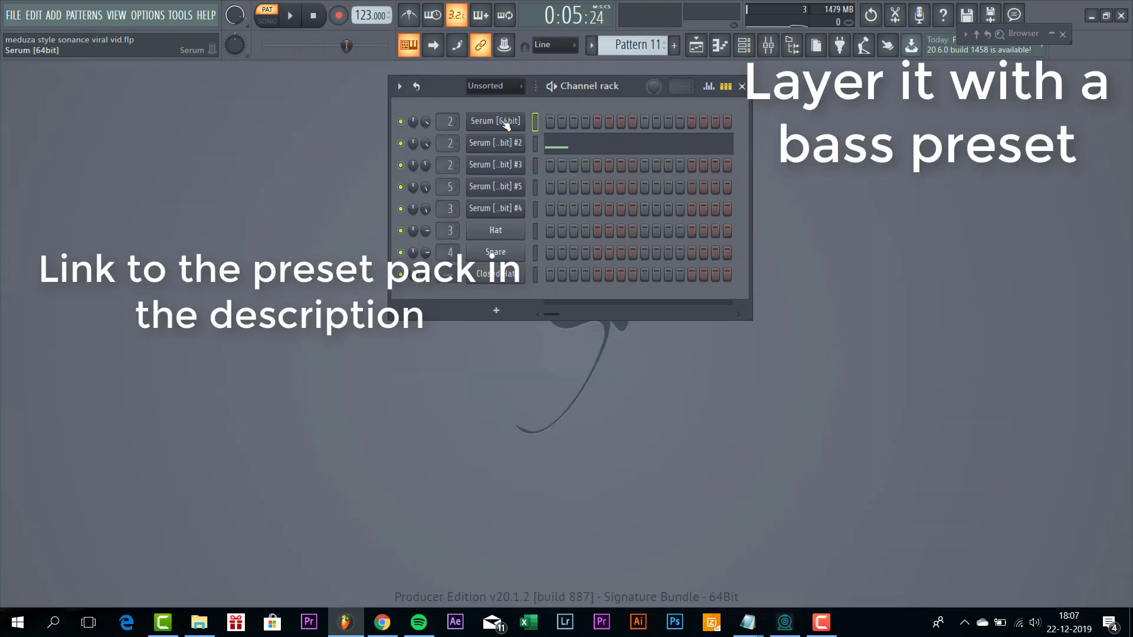
# Examine the BS Meduza bass preset on the first Serum channel, then close the plugin window.
pyautogui.click(505, 121)
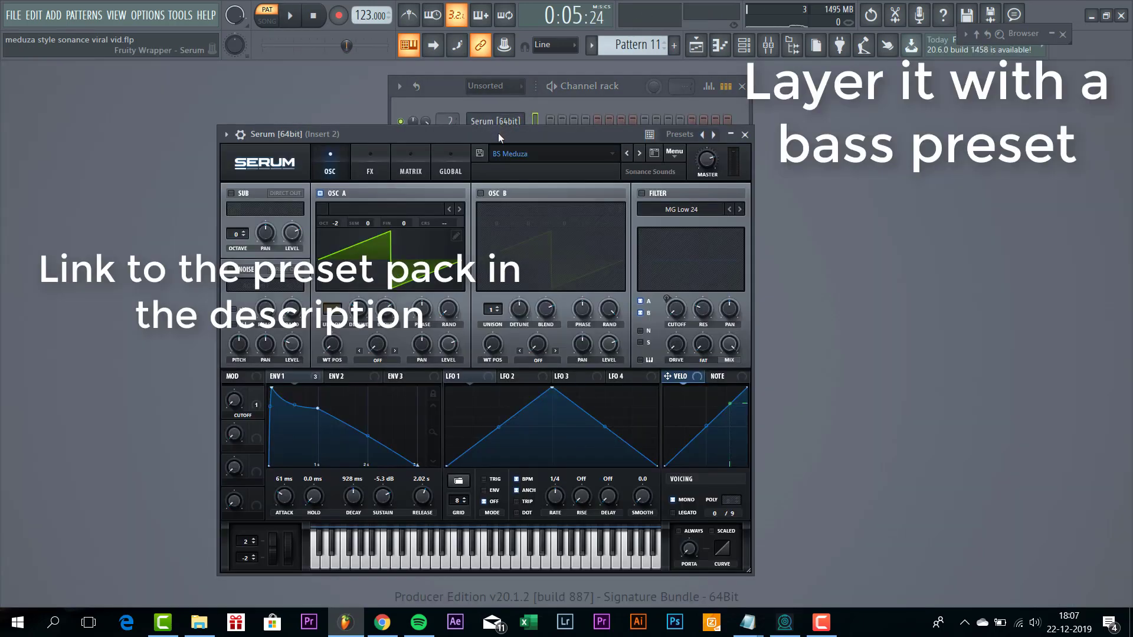
pyautogui.moveTo(499, 133)
pyautogui.mouseDown()
pyautogui.moveTo(541, 115)
pyautogui.moveTo(508, 123)
pyautogui.mouseUp()
pyautogui.click(511, 122)
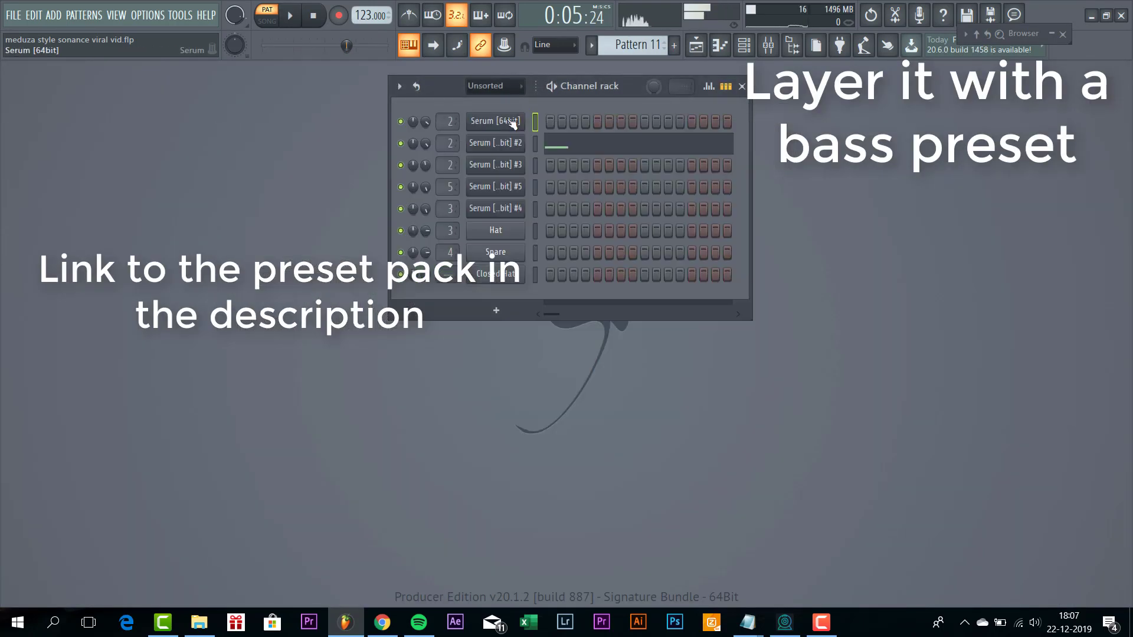
# Copy the five melody notes into the first Serum channel's piano roll to layer the lead with the bass.
pyautogui.click(552, 125)
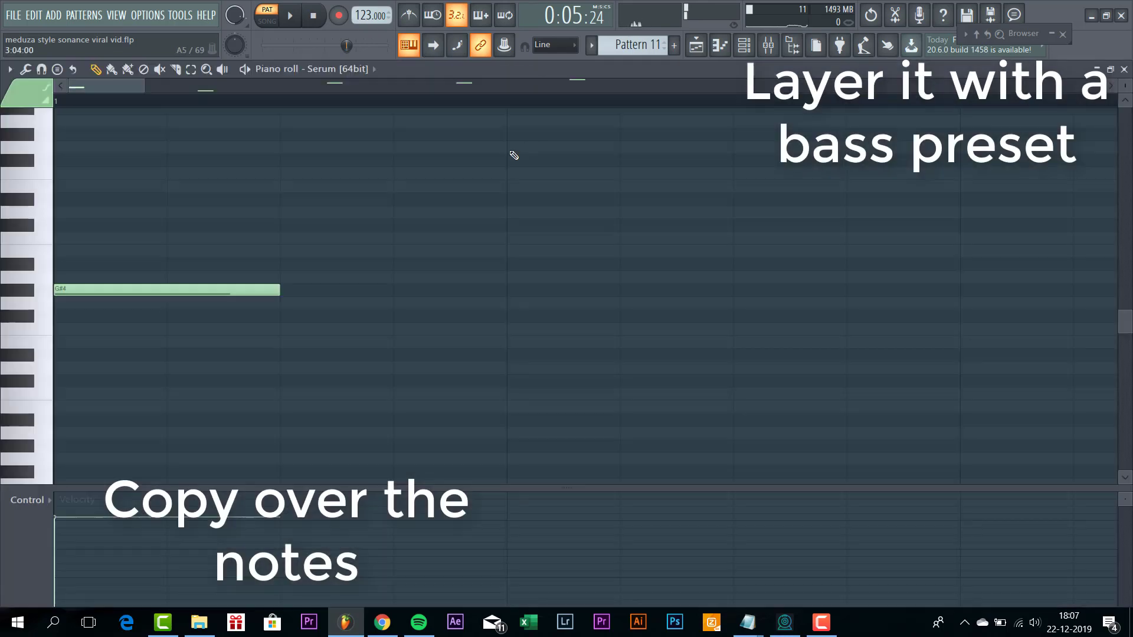
pyautogui.scroll(-6, 374, 288)
pyautogui.scroll(2, 375, 289)
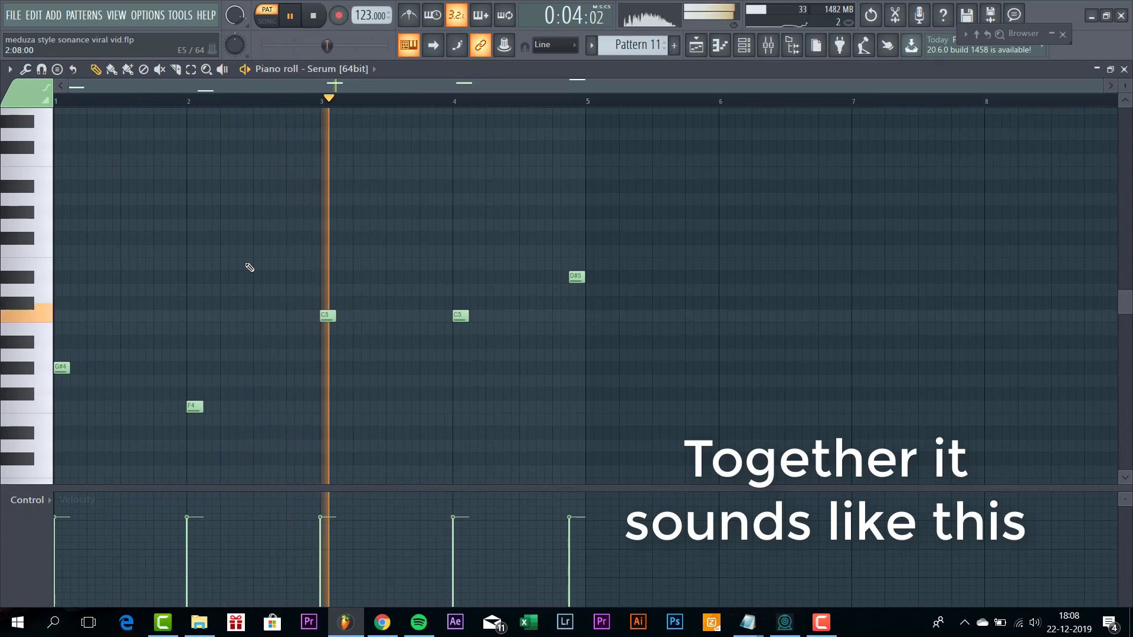
pyautogui.press('F7')
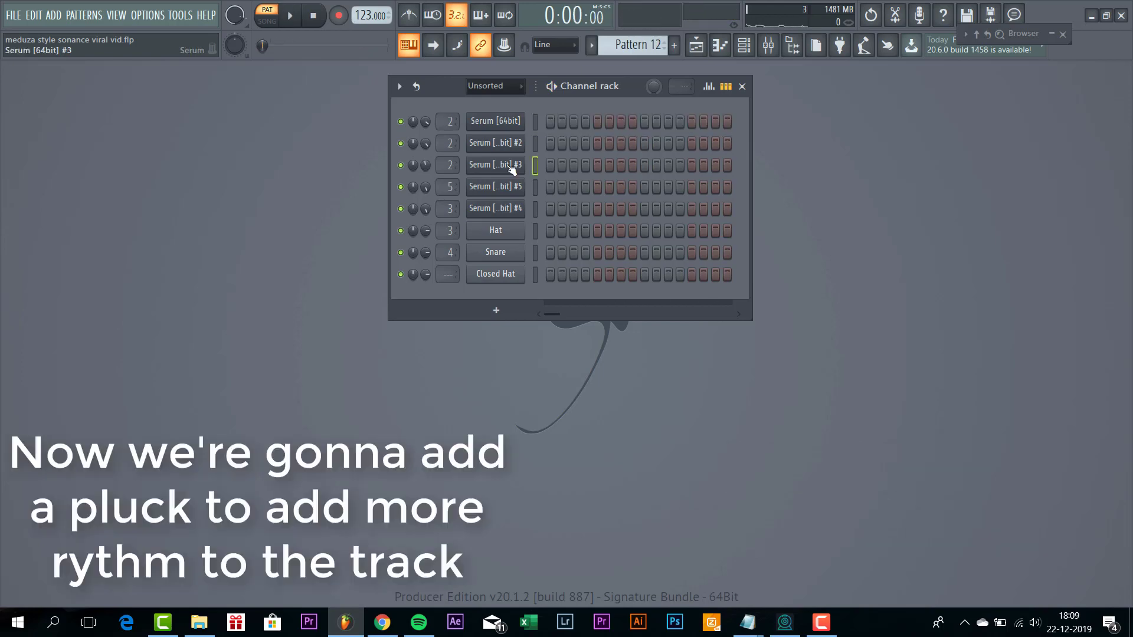
# Examine the PL Meduza pluck preset on the Serum #3 channel and open that channel's piano roll.
pyautogui.click(495, 165)
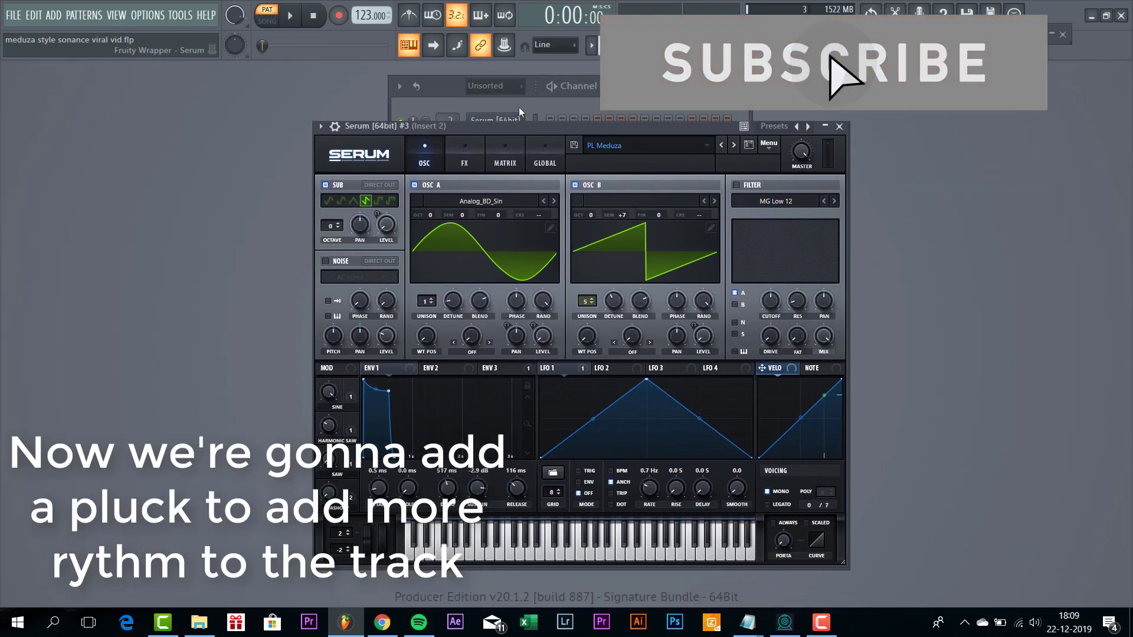
pyautogui.moveTo(519, 126); pyautogui.dragTo(503, 211)
pyautogui.rightClick(526, 165)
pyautogui.click(540, 165)
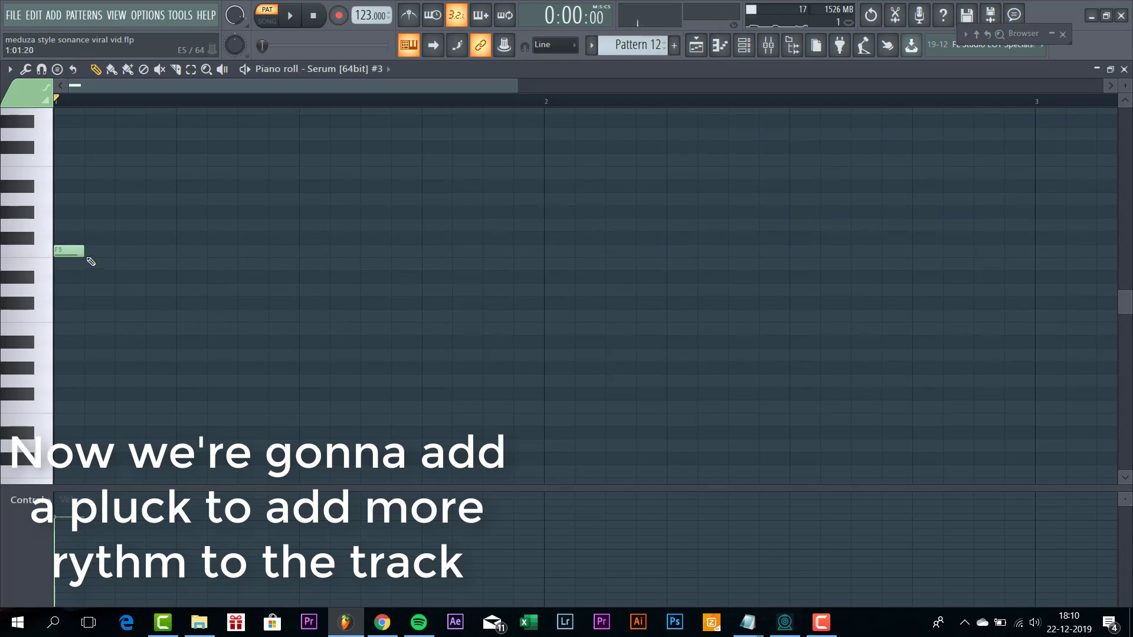
# Fill bar 1 with short F5 pluck notes on steps 1, 3, 6, 9, 12 and 15 during playback.
pyautogui.click(220, 252)
pyautogui.press('space')
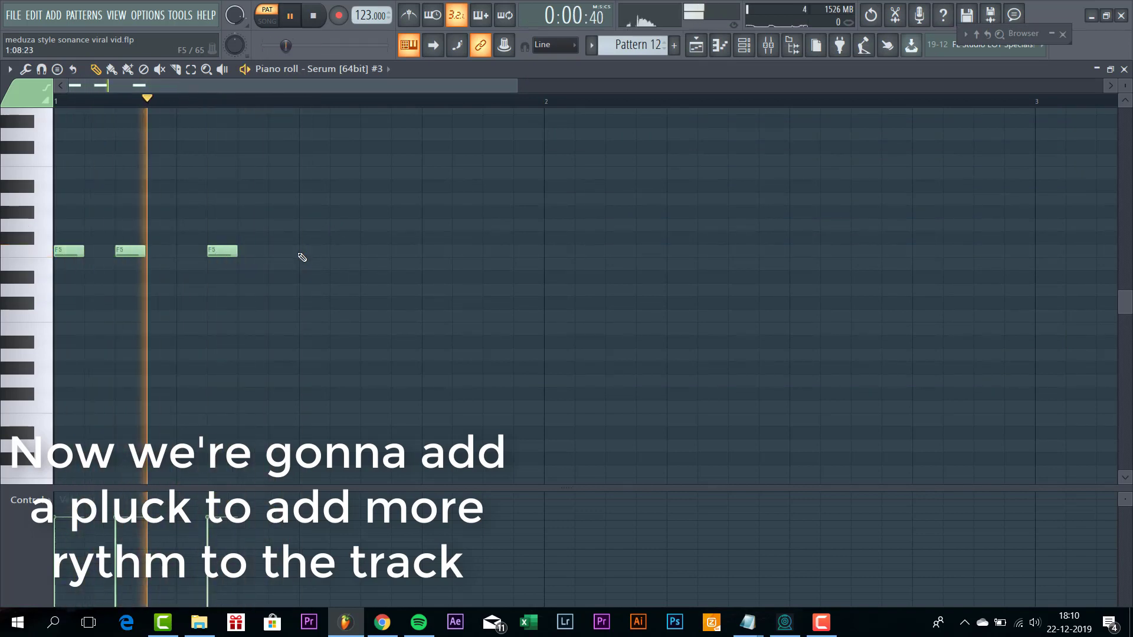
pyautogui.click(311, 252)
pyautogui.click(404, 252)
pyautogui.click(487, 252)
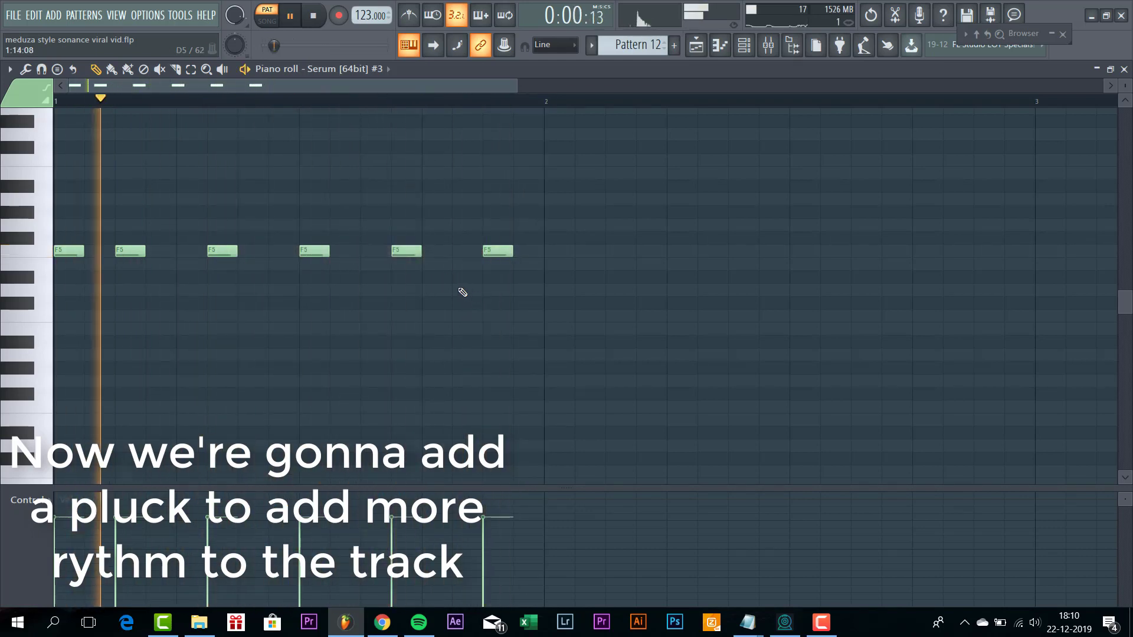
# Duplicate the bar 1 pluck rhythm into bars 2, 3 and 4, aligning each copy with the start of its bar.
pyautogui.scroll(-2, 448, 296)
pyautogui.hotkey('ctrl', 'b')
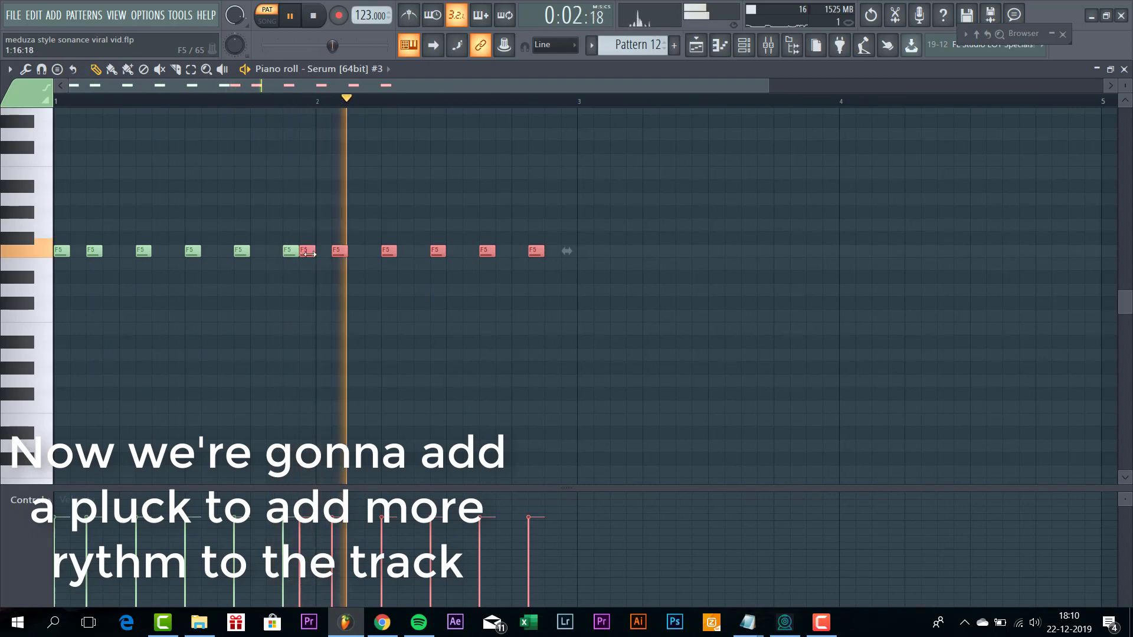
pyautogui.hotkey('ctrl', 'b')
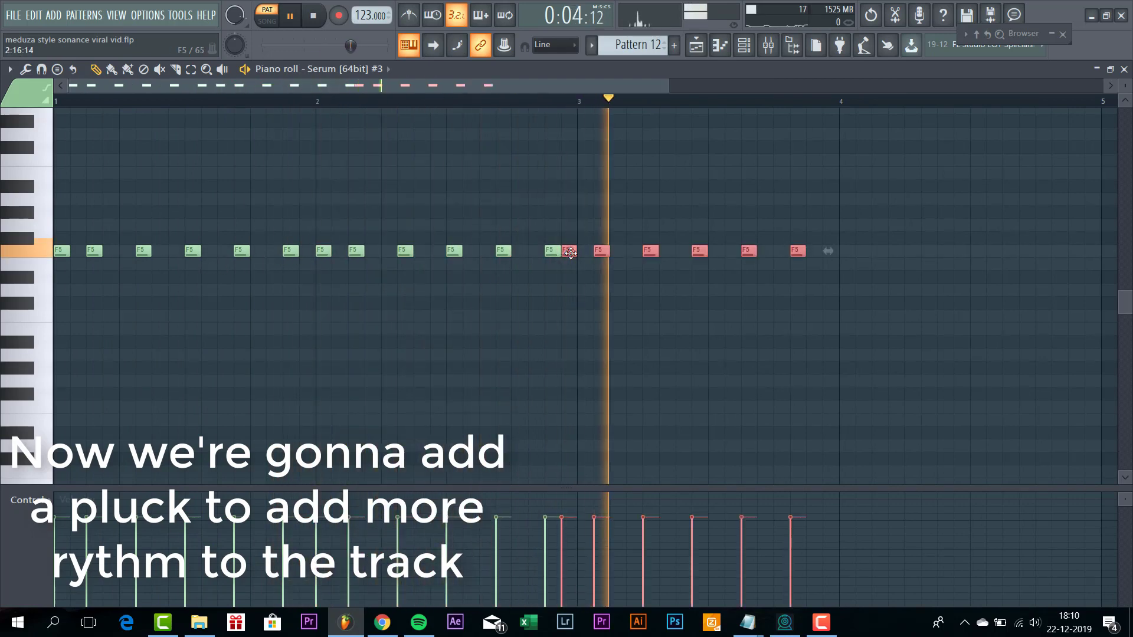
pyautogui.hotkey('ctrl', 'b')
pyautogui.moveTo(833, 252); pyautogui.dragTo(846, 258)
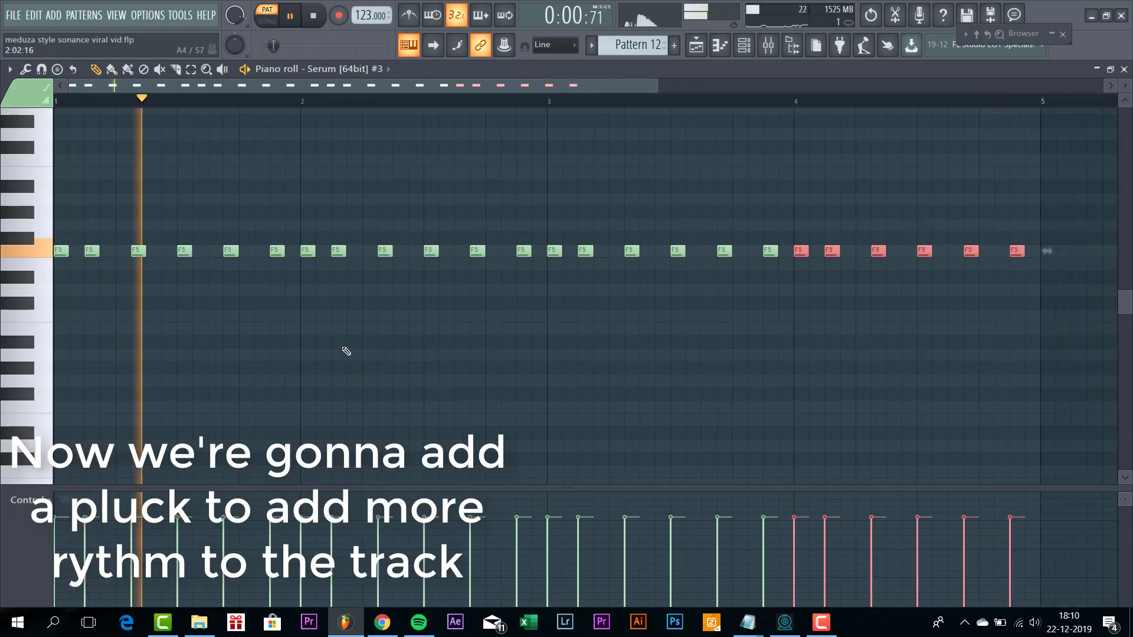
pyautogui.scroll(-2, 295, 366)
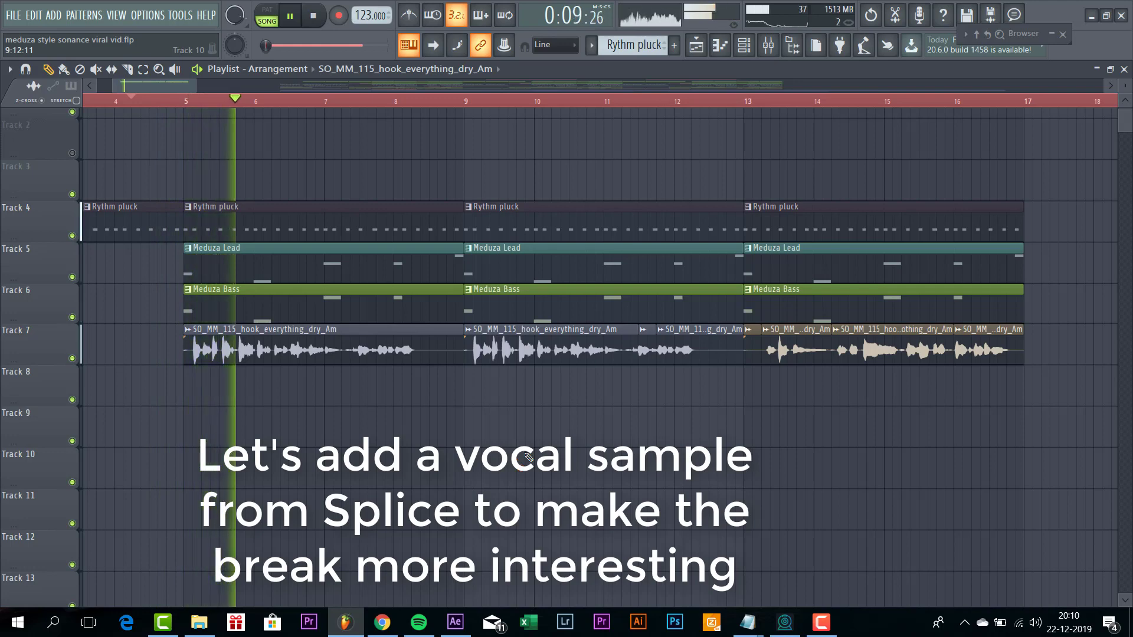
# Enable Little AlterBoy and the RVox Stereo compressor on the vocal sample's mixer track and show their settings.
pyautogui.click(770, 53)
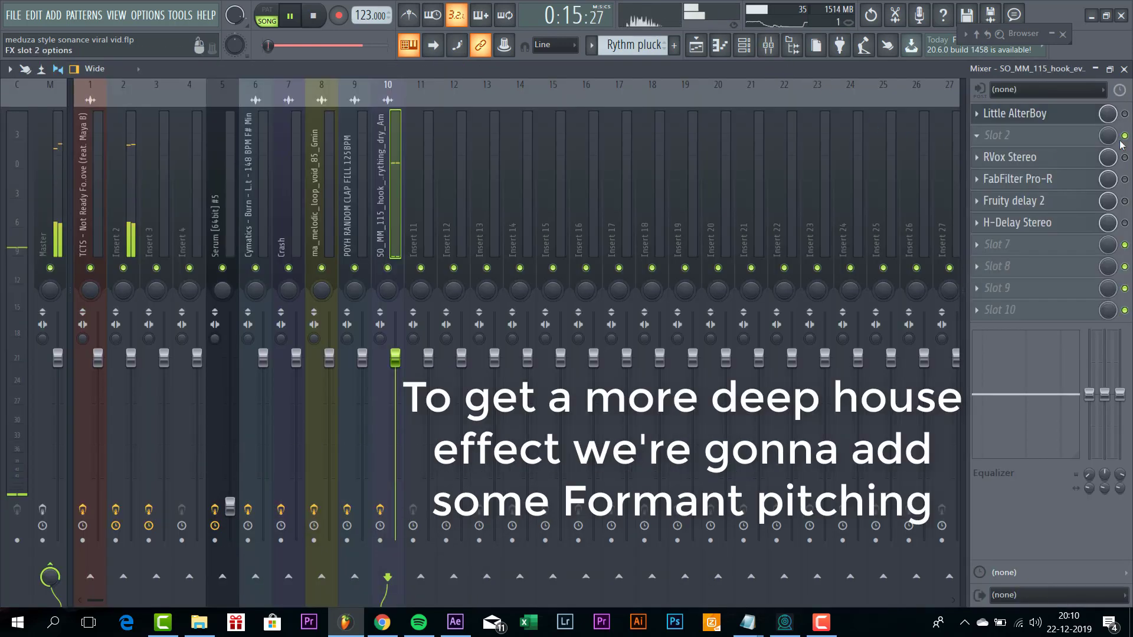
pyautogui.click(1124, 114)
pyautogui.click(1080, 118)
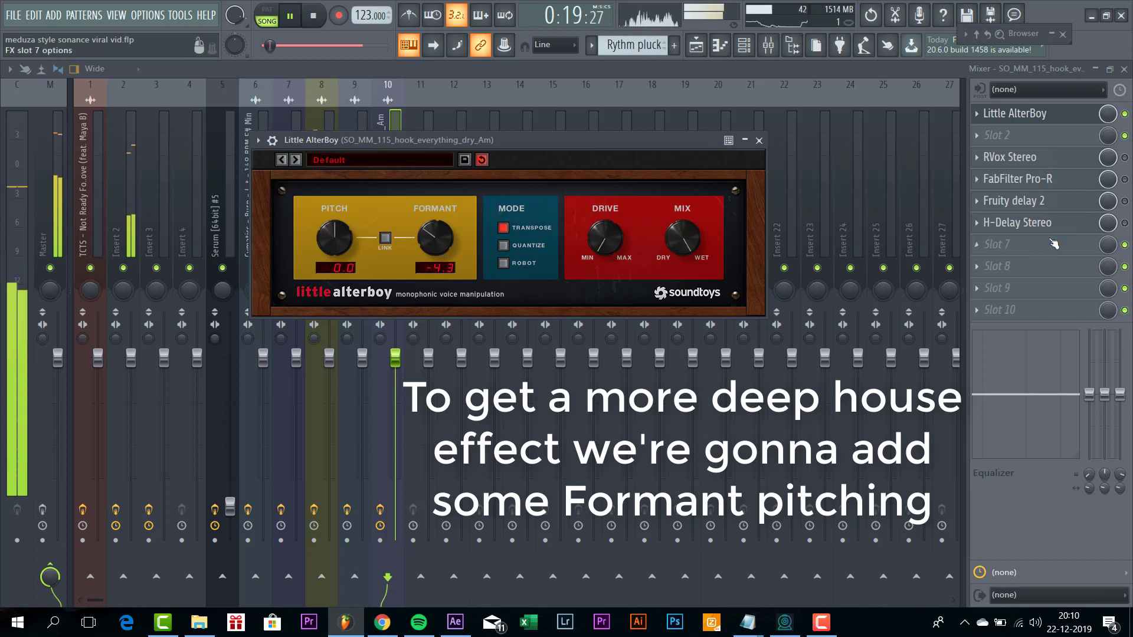
pyautogui.click(1125, 157)
pyautogui.click(1060, 164)
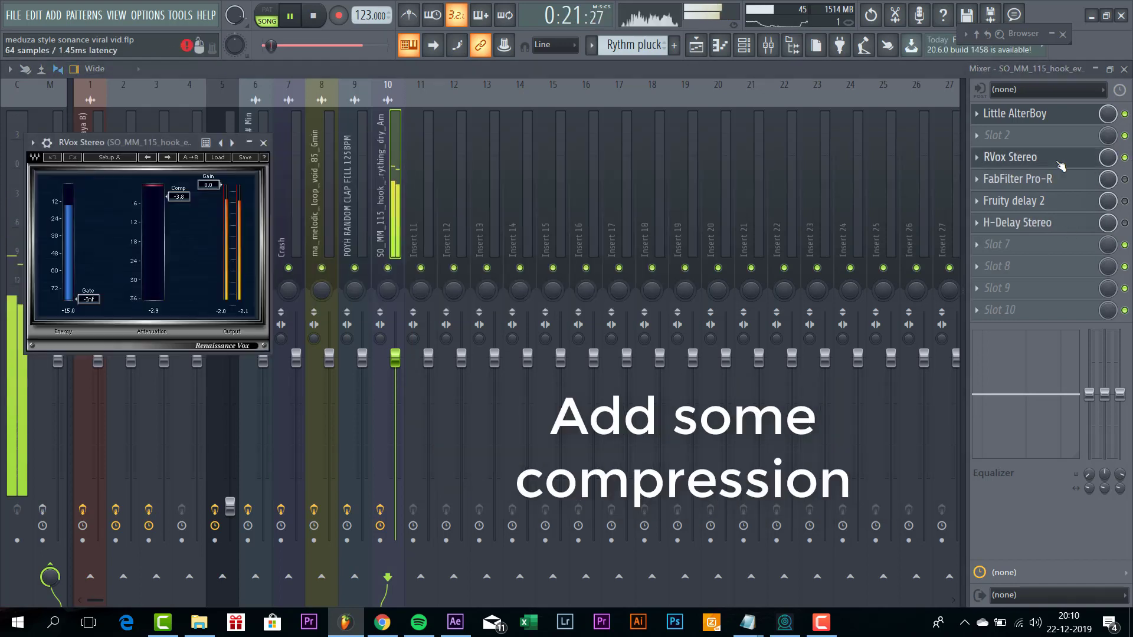
# Enable the FabFilter Pro-R reverb and Fruity delay 2 on the vocal's mixer track and show their settings.
pyautogui.click(1125, 180)
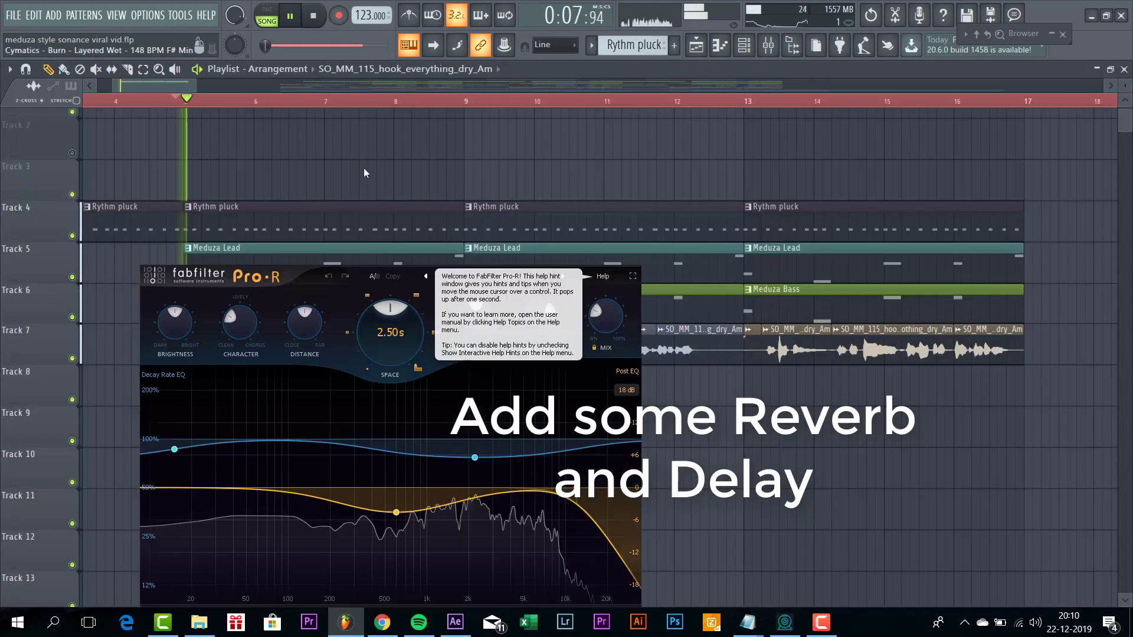
pyautogui.press('F9')
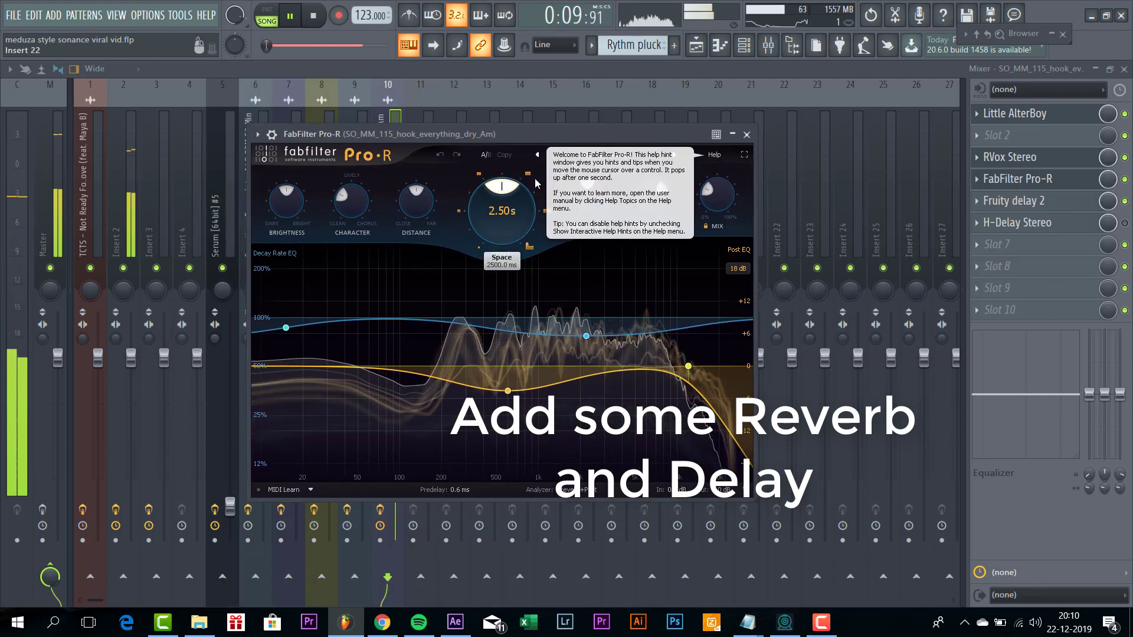
pyautogui.moveTo(614, 137); pyautogui.dragTo(640, 119)
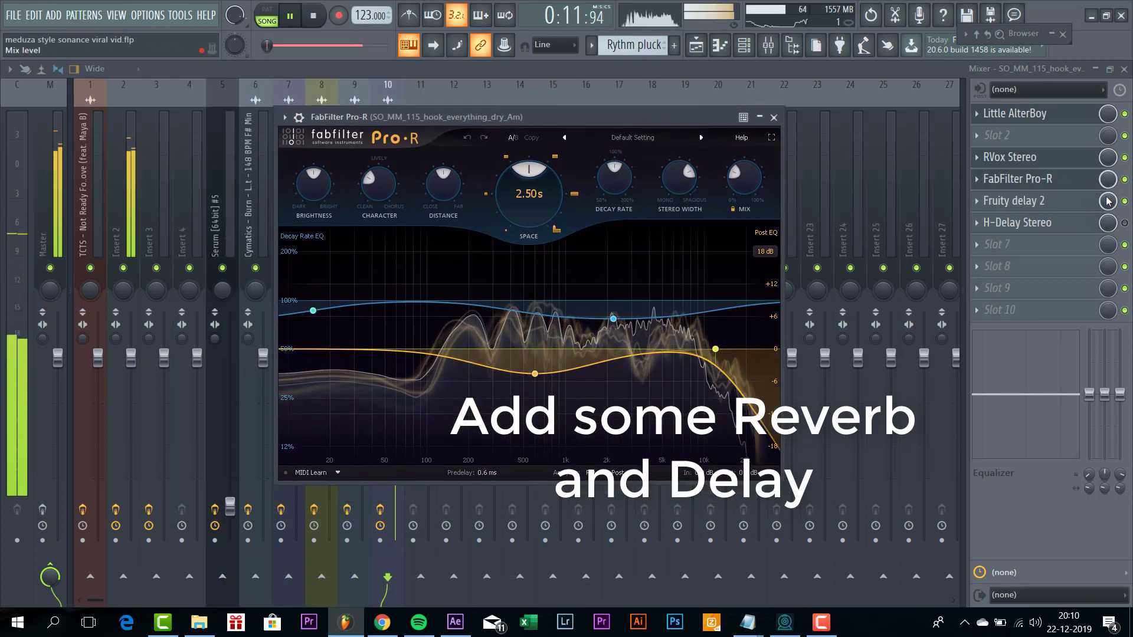
pyautogui.click(1061, 203)
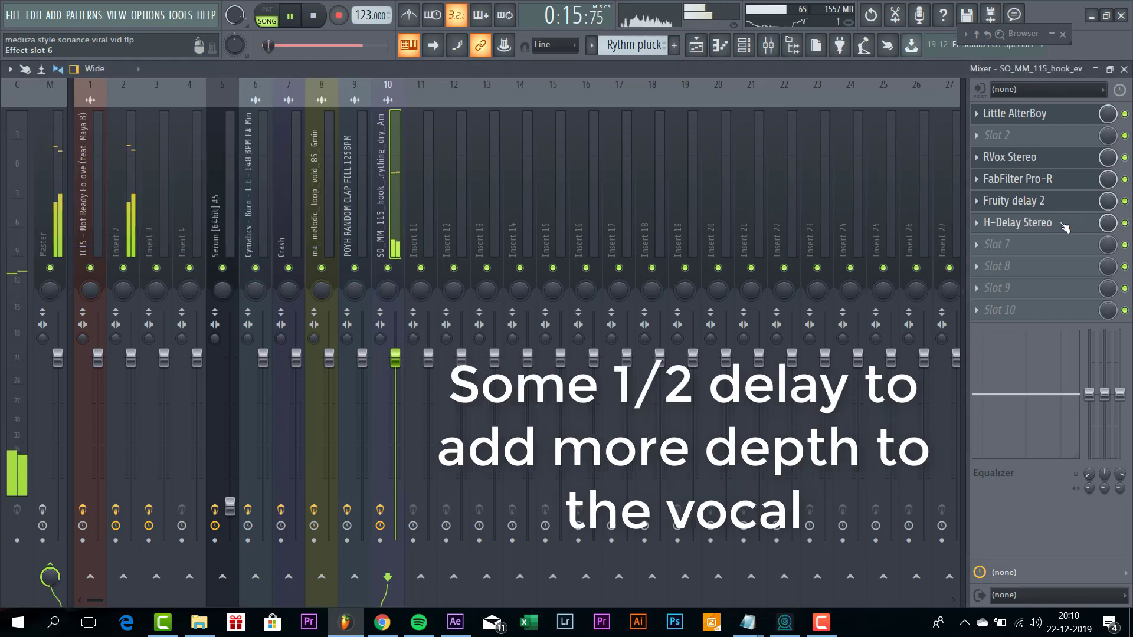
# Show the H-Delay Stereo settings with its 1/2 delay on the vocal's mixer track.
pyautogui.click(1071, 224)
pyautogui.moveTo(247, 180); pyautogui.dragTo(429, 178)
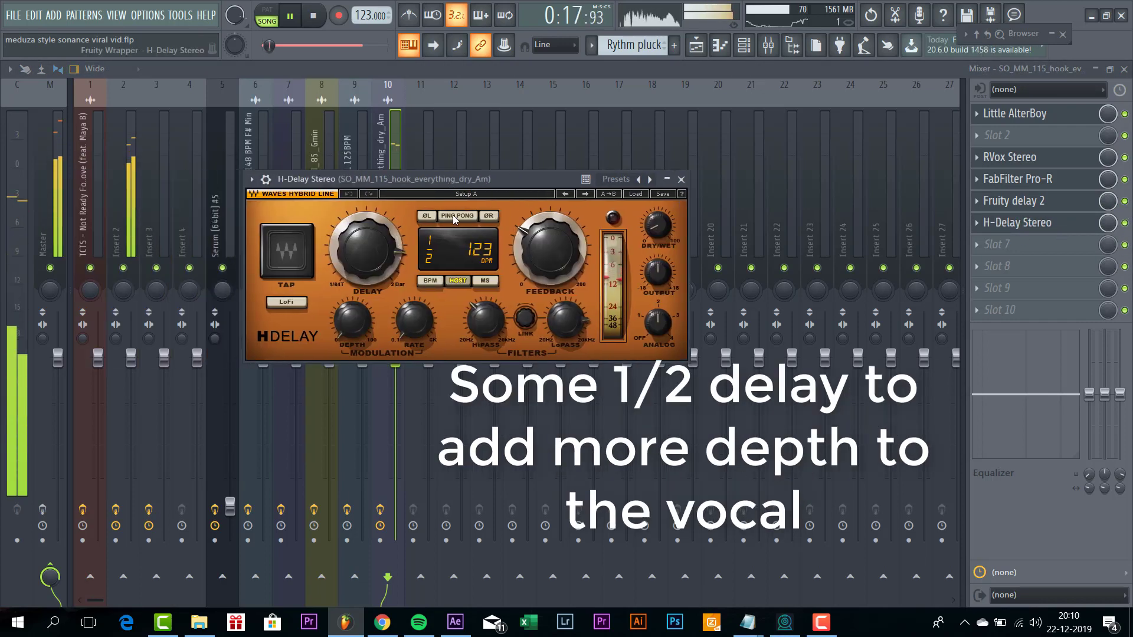
# Unmute the clap on Track 13 and the open hi-hat on Track 14 in the playlist.
pyautogui.click(701, 48)
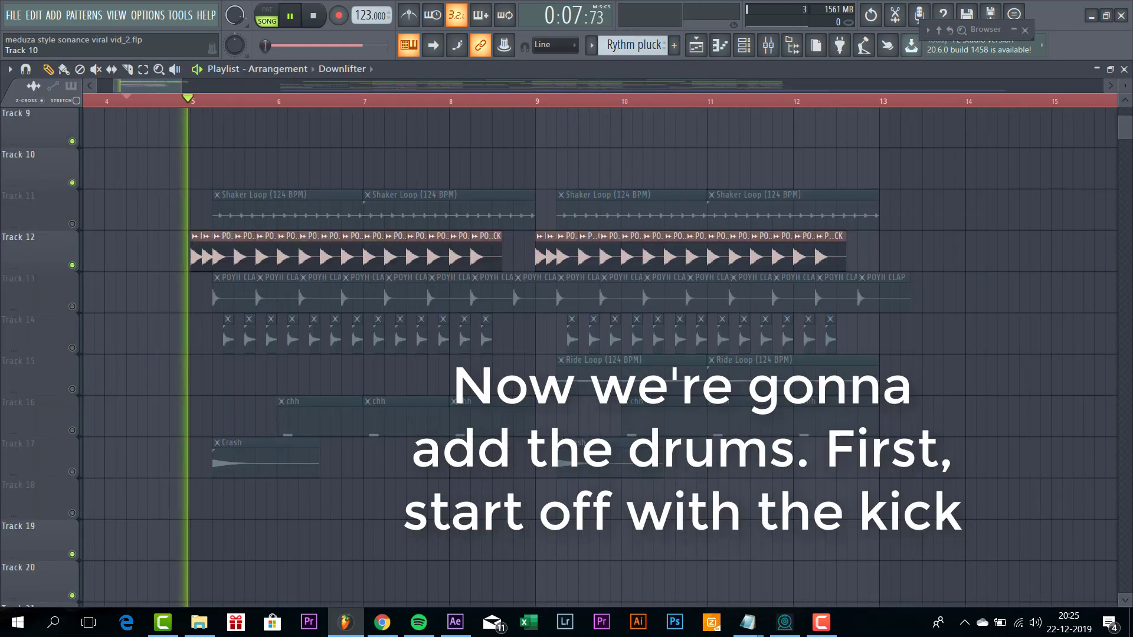
pyautogui.click(73, 308)
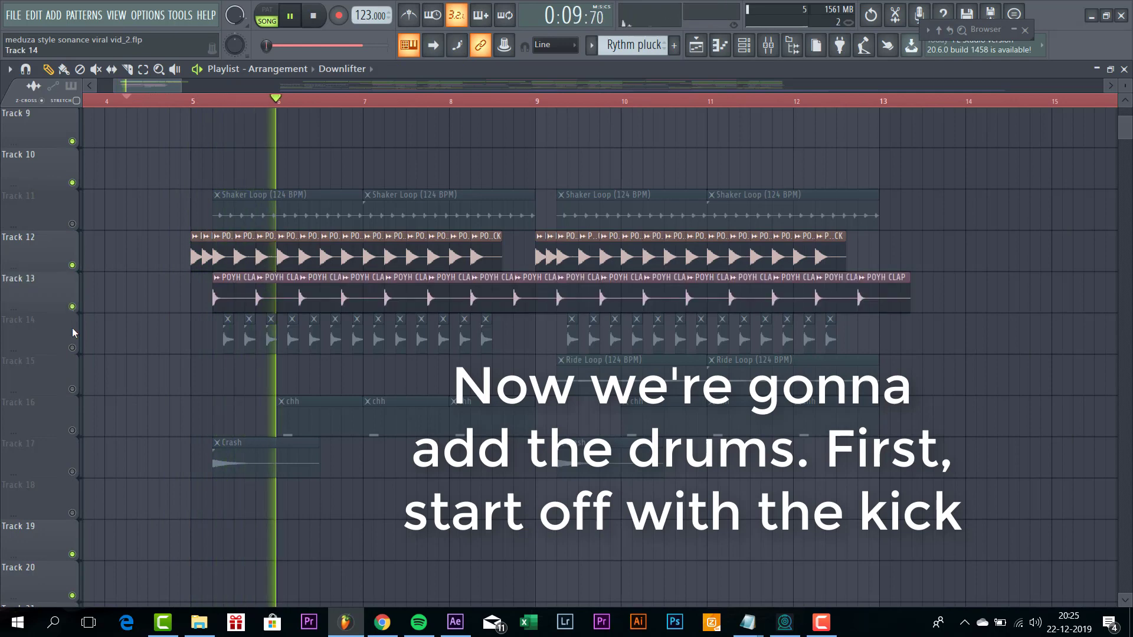
pyautogui.click(73, 348)
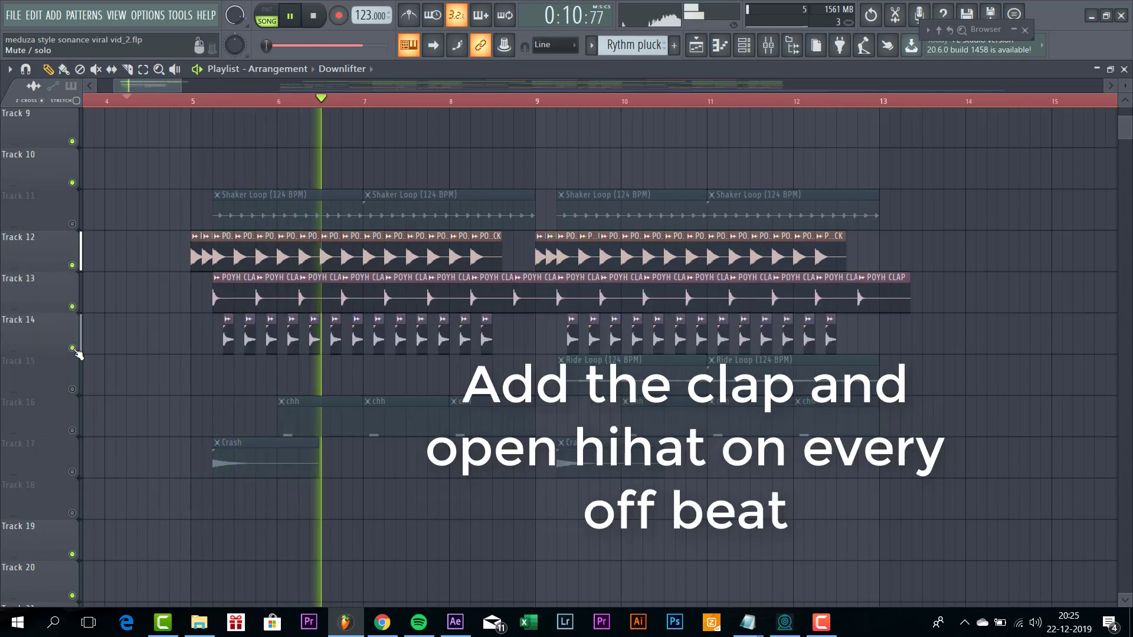
# Unmute the closed hi-hat, crash, shaker loop and ride loop on playlist Tracks 16, 17, 11 and 15.
pyautogui.click(73, 430)
pyautogui.click(73, 471)
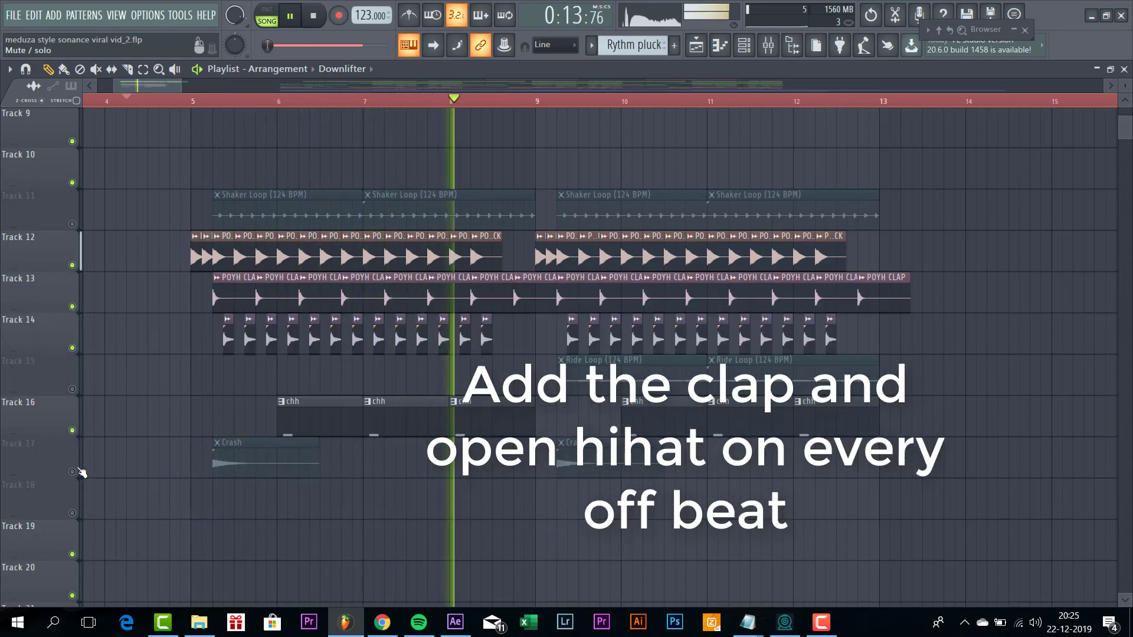
pyautogui.click(73, 224)
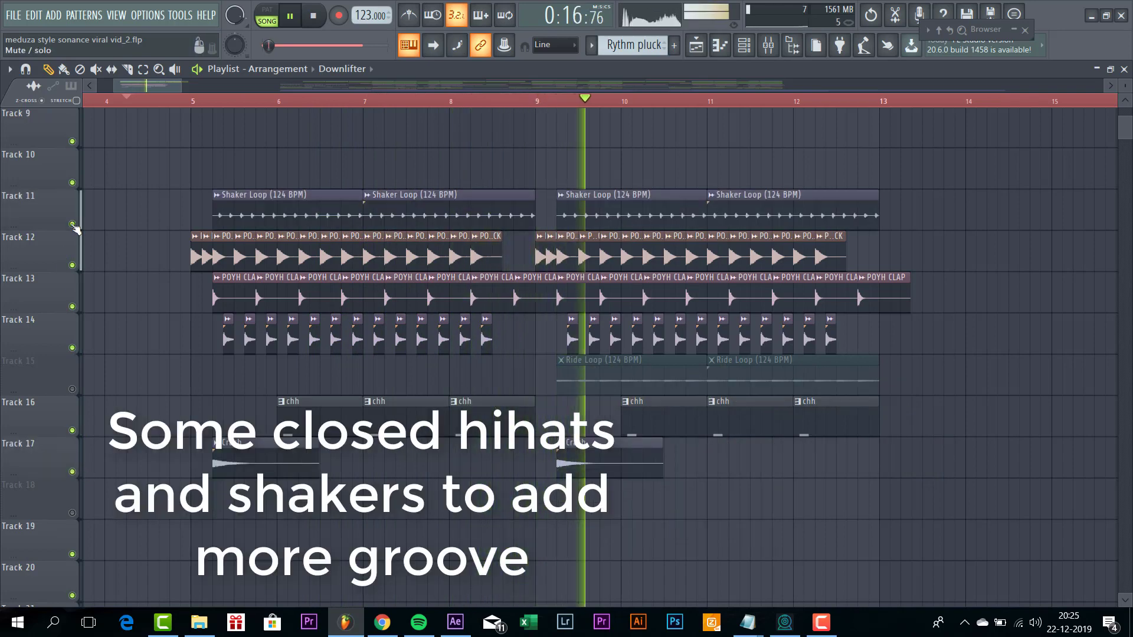
pyautogui.click(73, 389)
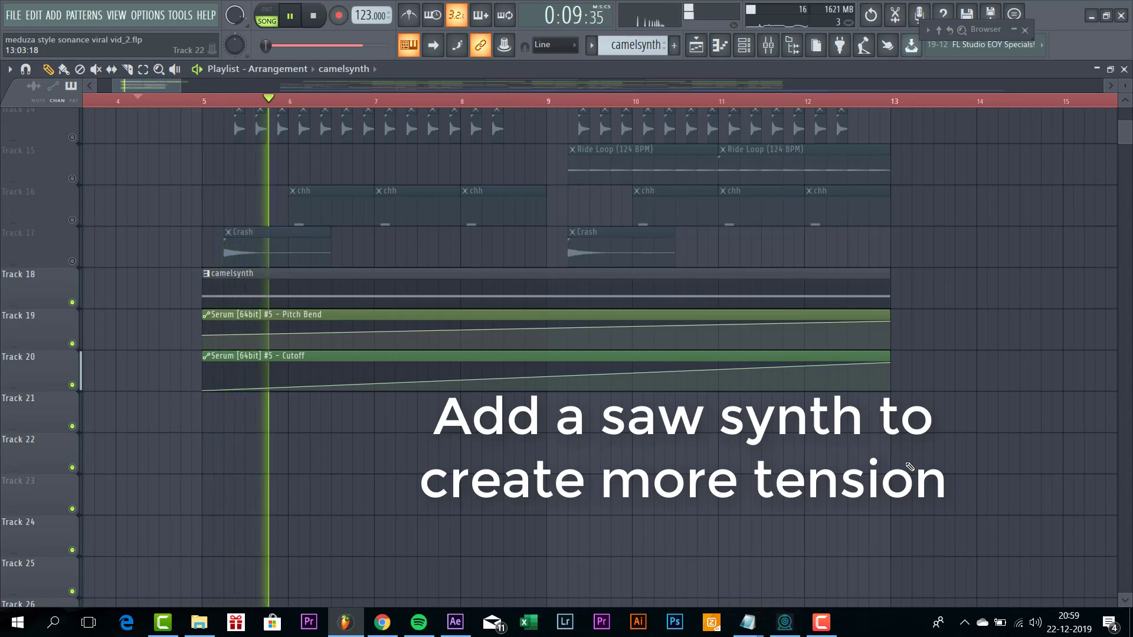
# Show the Serum settings of the camelsynth tension synth, a saw patch using the LD Camelpad preset.
pyautogui.doubleClick(703, 297)
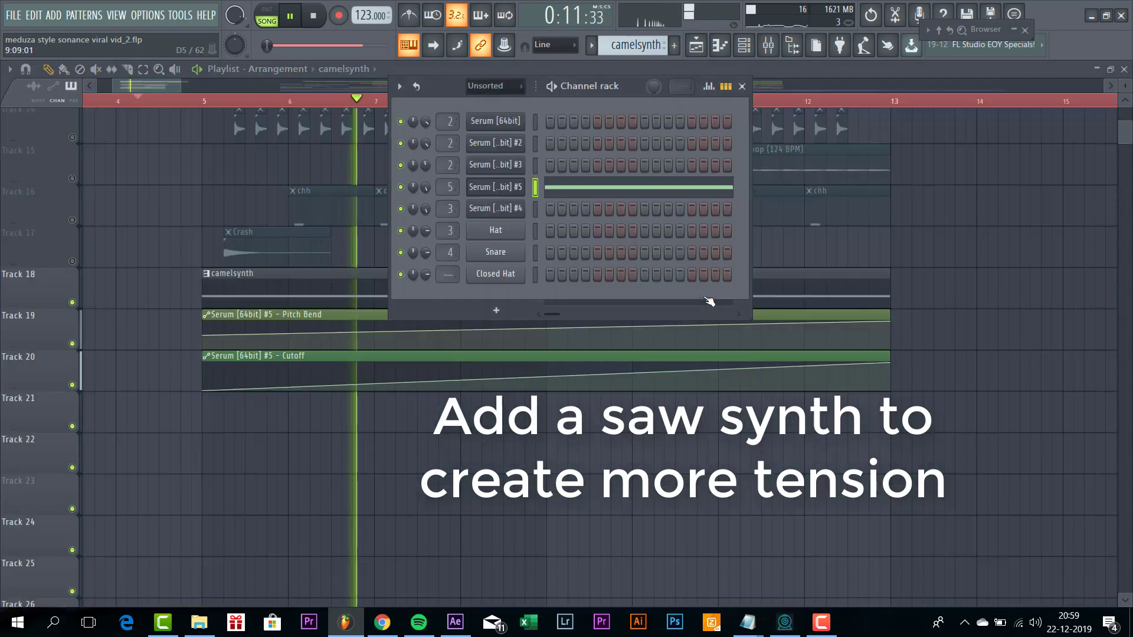
pyautogui.click(490, 185)
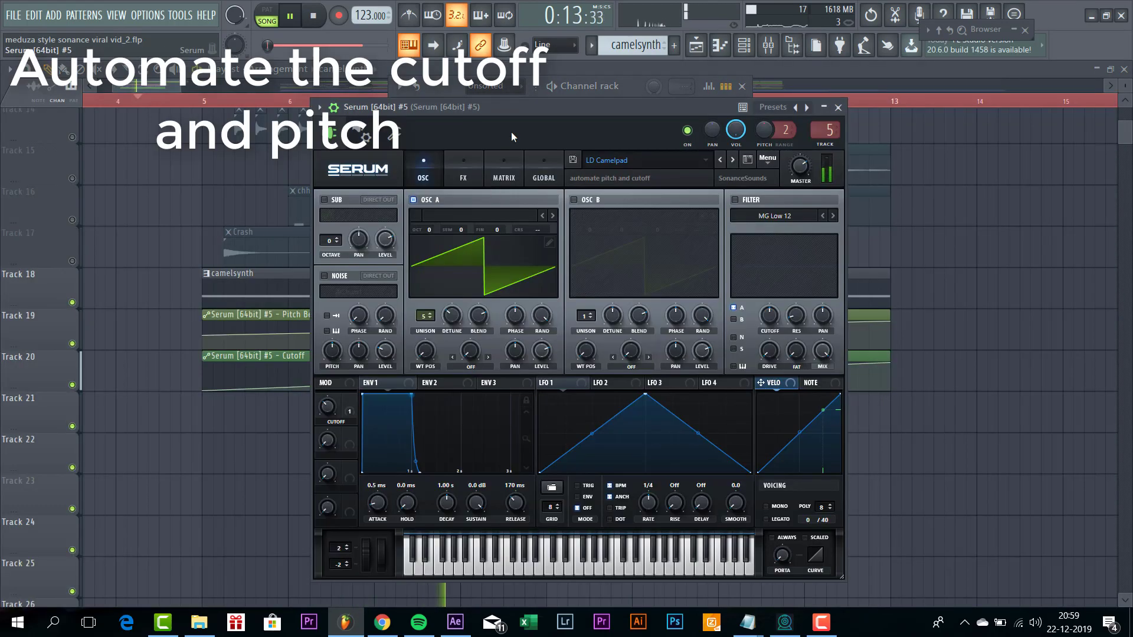
pyautogui.moveTo(532, 111); pyautogui.dragTo(534, 124)
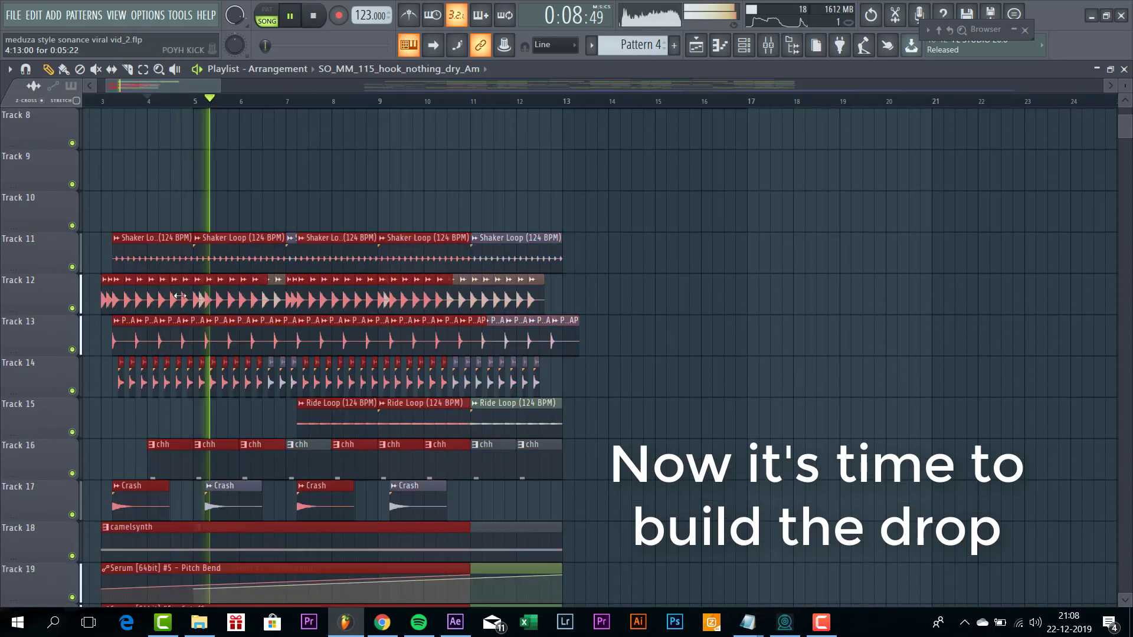
# Copy the drum and camelsynth clips to bar 17, and duplicate the Rythm pluck, Meduza Lead and Meduza Bass clips at bar 17.
pyautogui.moveTo(123, 249); pyautogui.dragTo(767, 269)
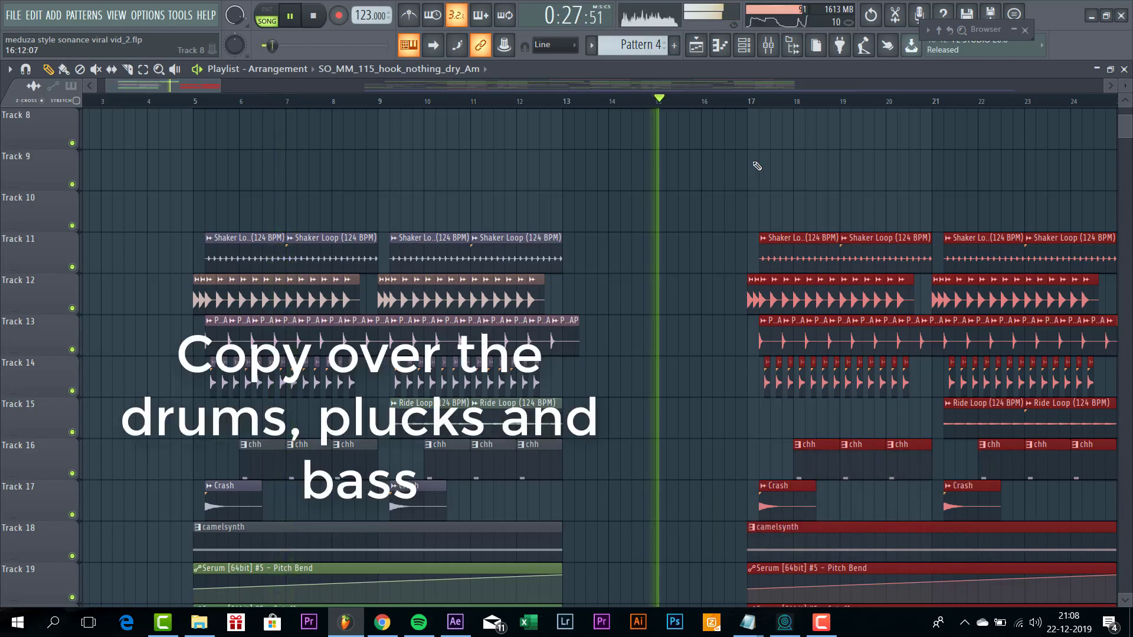
pyautogui.scroll(5, 761, 177)
pyautogui.moveTo(770, 262); pyautogui.dragTo(622, 165)
pyautogui.hotkey('ctrl', 'c')
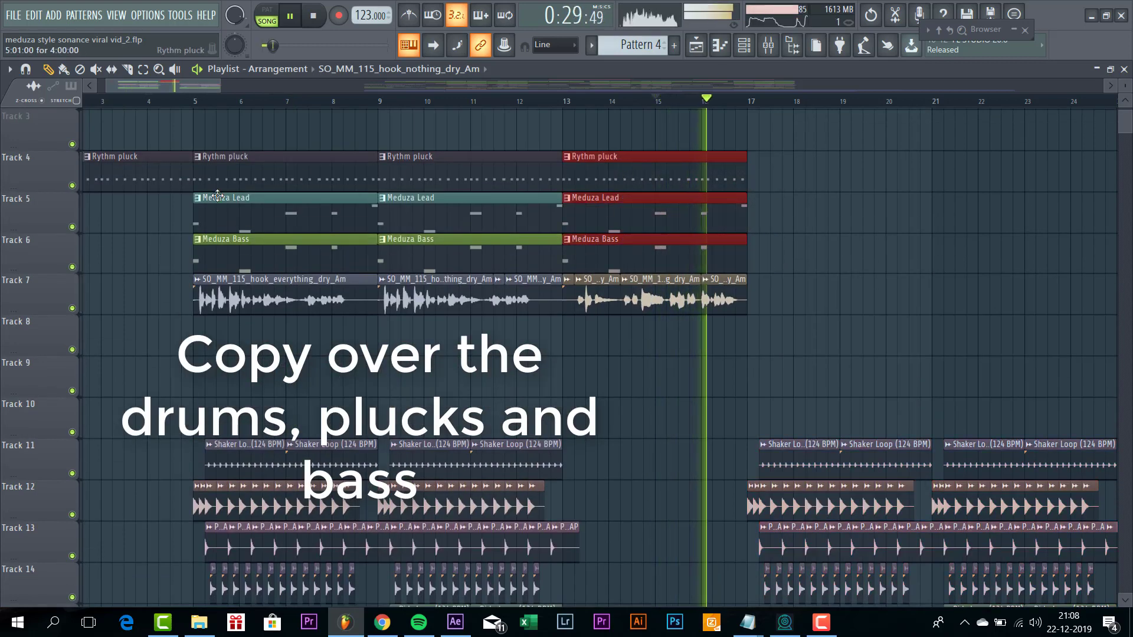
pyautogui.hotkey('ctrl', 'v')
pyautogui.moveTo(169, 179); pyautogui.dragTo(767, 193)
pyautogui.scroll(4, 776, 193)
pyautogui.scroll(-4, 546, 228)
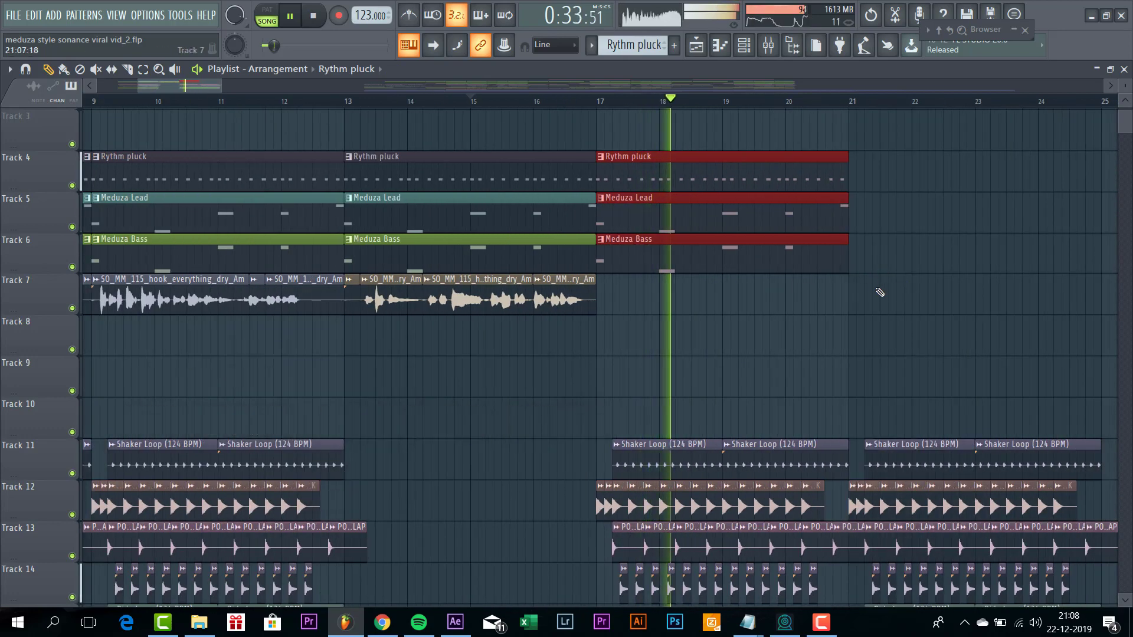
# Paste another copy of the Rythm pluck, Meduza Lead and Meduza Bass clips at bar 21 on Tracks 4 to 6.
pyautogui.hotkey('ctrl', 'v')
pyautogui.moveTo(173, 163); pyautogui.dragTo(933, 168)
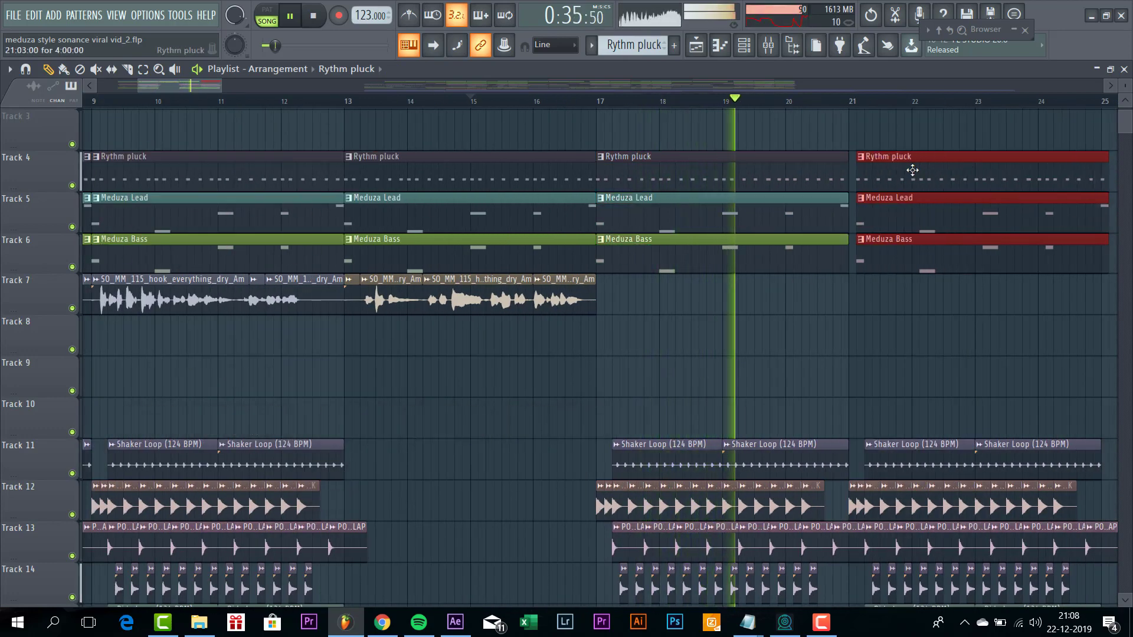
pyautogui.scroll(4, 932, 169)
pyautogui.scroll(-5, 697, 232)
pyautogui.scroll(-2, 584, 327)
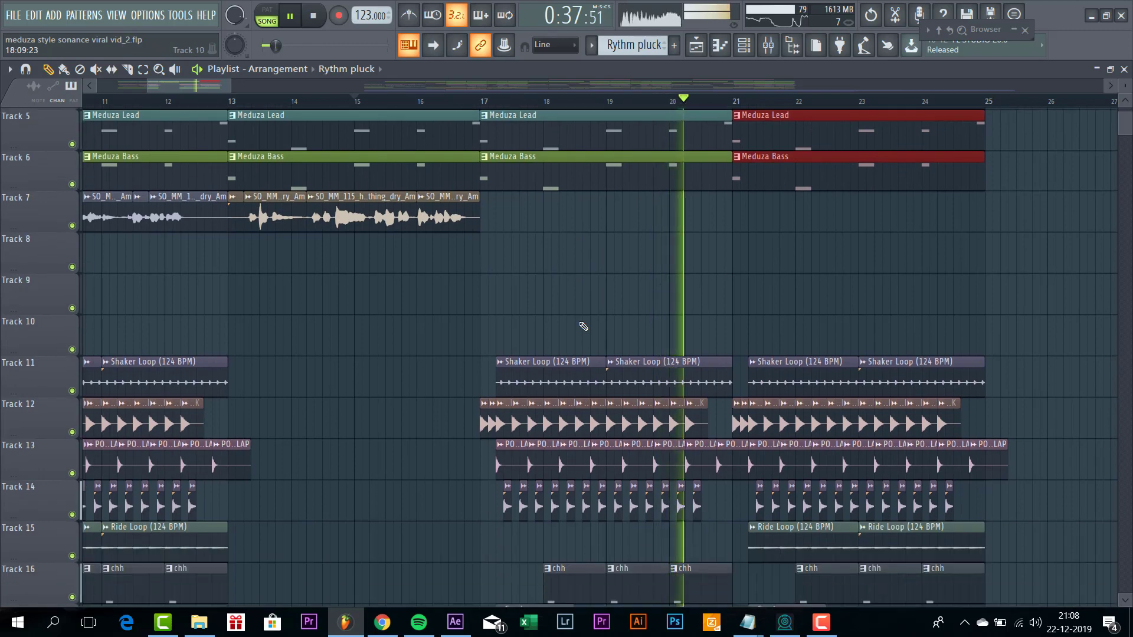
pyautogui.scroll(2, 582, 327)
pyautogui.scroll(-2, 580, 326)
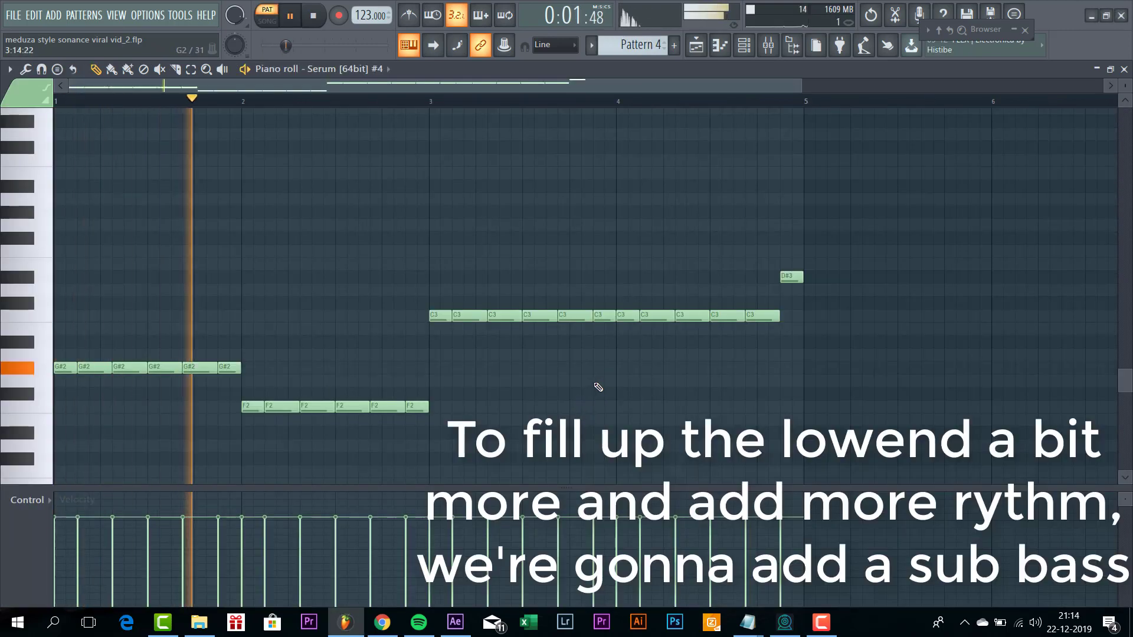
# Show the sub bass sound in Serum #4 and its effect chain on mixer Insert 3.
pyautogui.click(1125, 69)
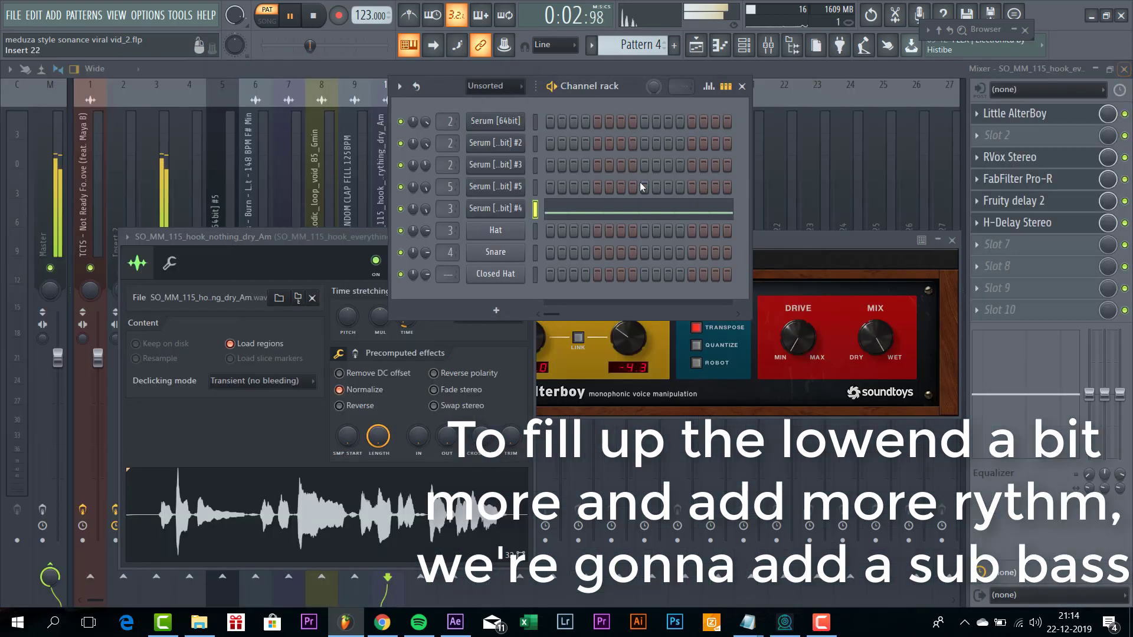
pyautogui.click(508, 217)
pyautogui.moveTo(651, 156); pyautogui.dragTo(586, 127)
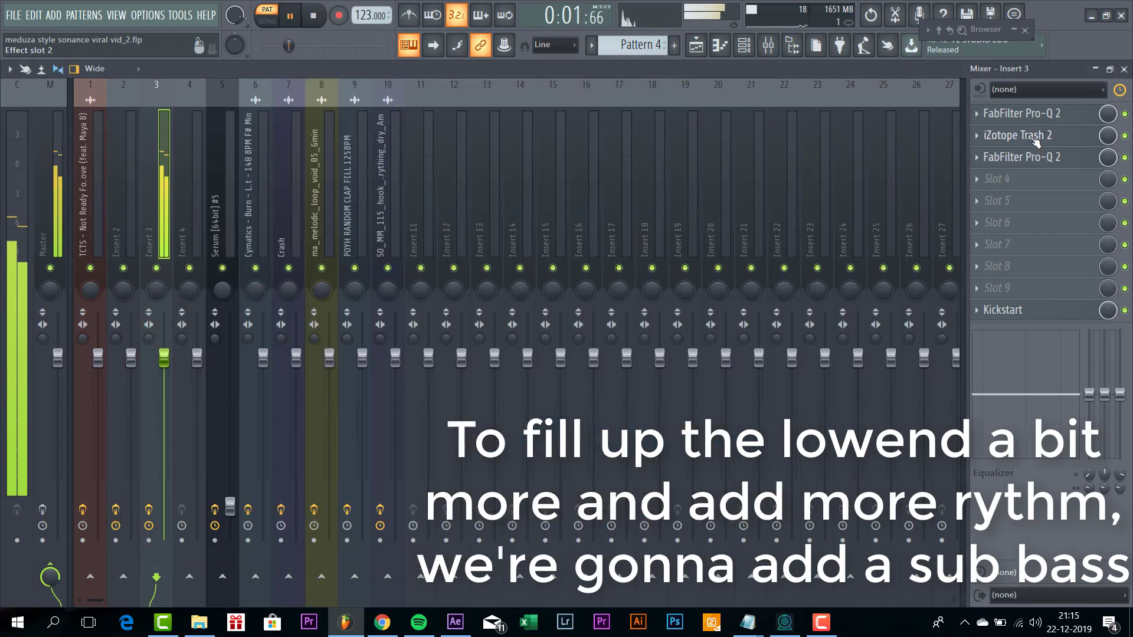
pyautogui.click(708, 48)
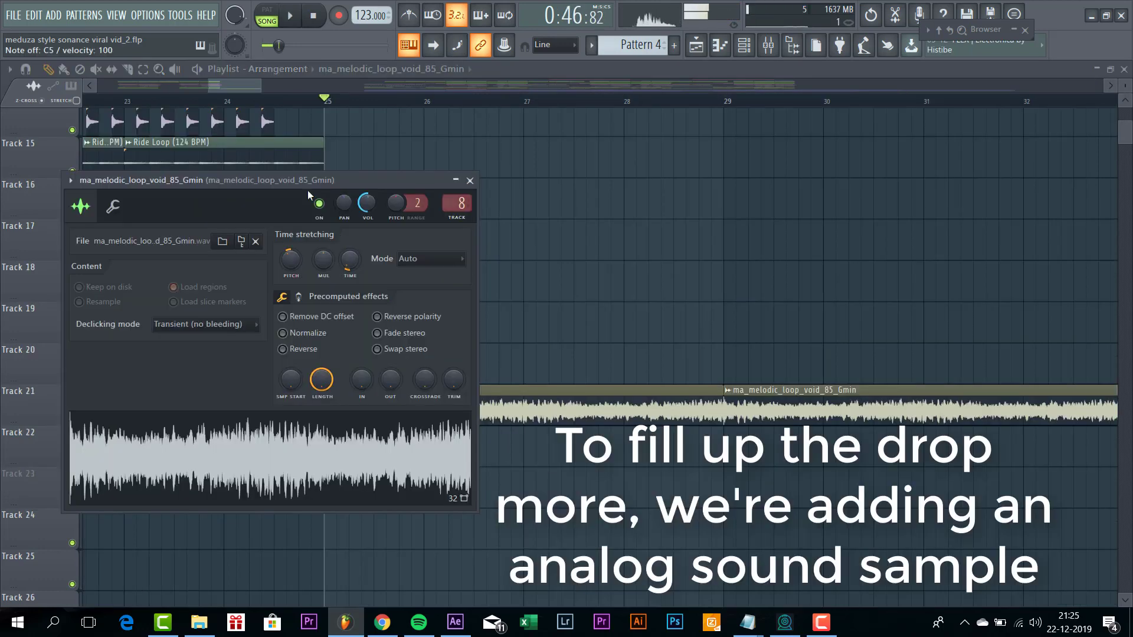
# Play the ma_melodic_loop_void_85_Gmin clip from bar 25, enable FabFilter Pro-Q 2 on its mixer track and show the EQ curve.
pyautogui.moveTo(306, 179); pyautogui.dragTo(448, 172)
pyautogui.moveTo(448, 172); pyautogui.dragTo(465, 171)
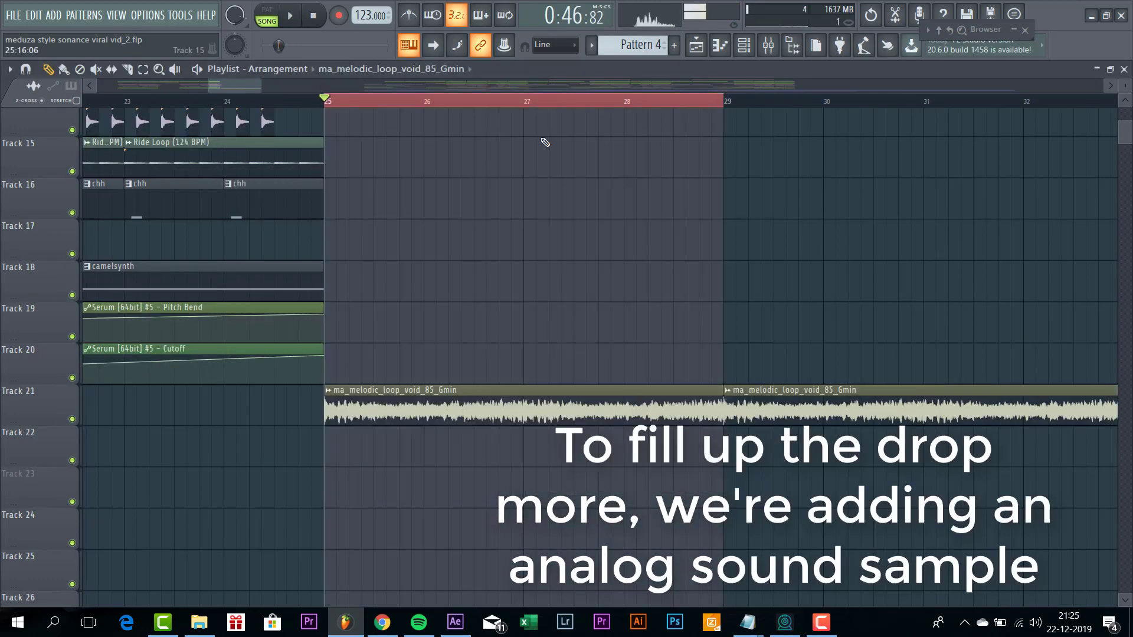
pyautogui.press('space')
pyautogui.click(769, 47)
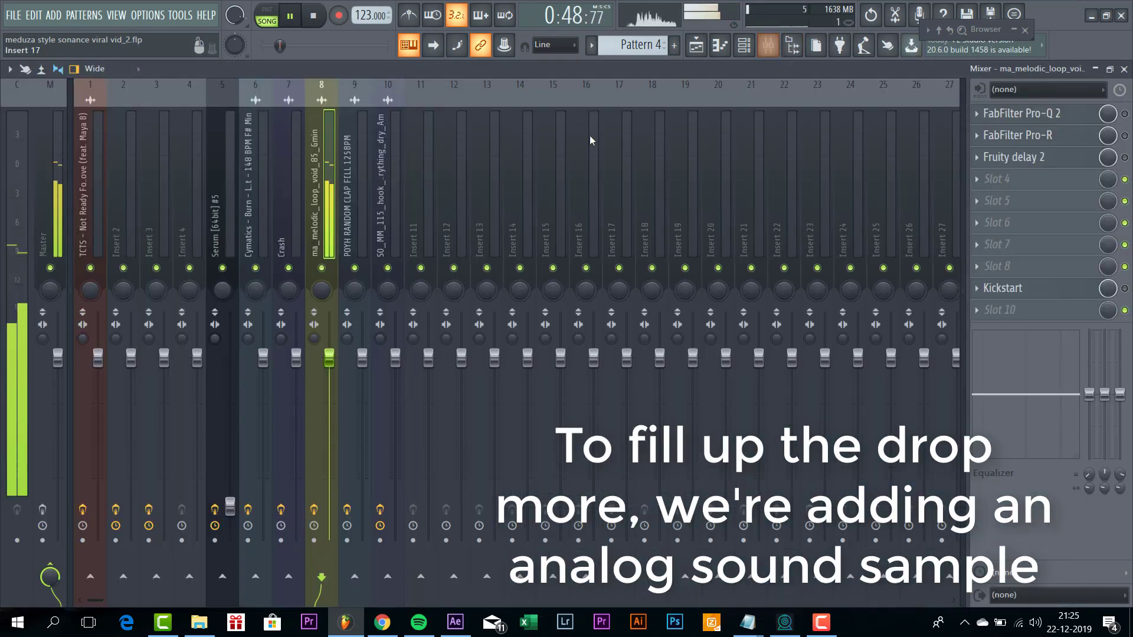
pyautogui.click(1056, 114)
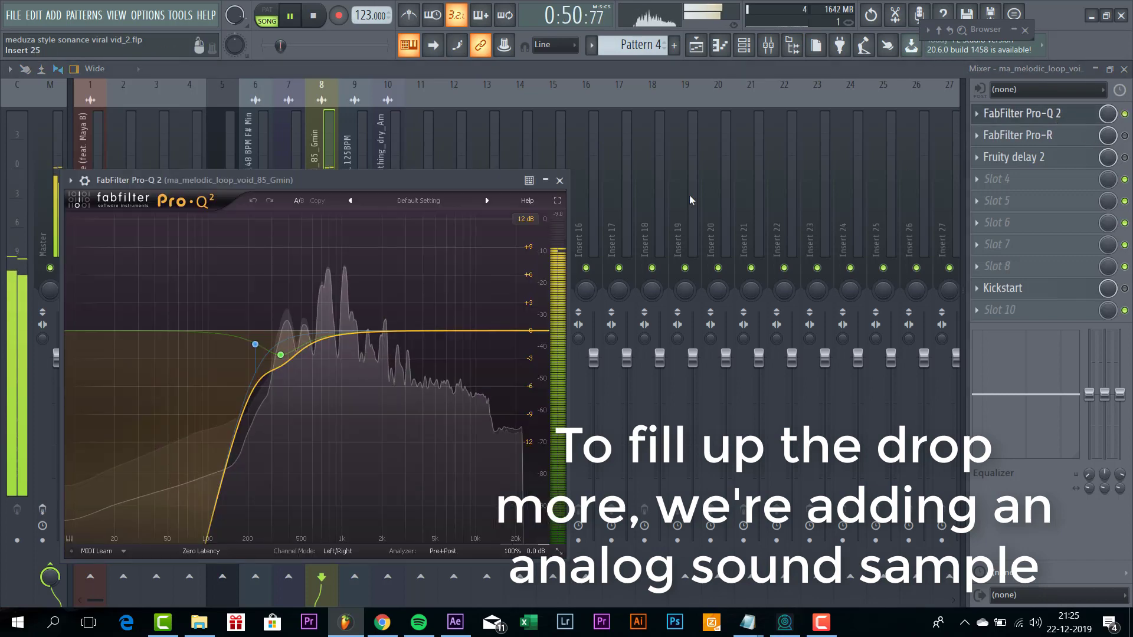
pyautogui.moveTo(413, 180); pyautogui.dragTo(561, 131)
# Enable the FabFilter Pro-R reverb on the melodic loop's mixer track and show its settings.
pyautogui.click(1125, 135)
pyautogui.click(1050, 142)
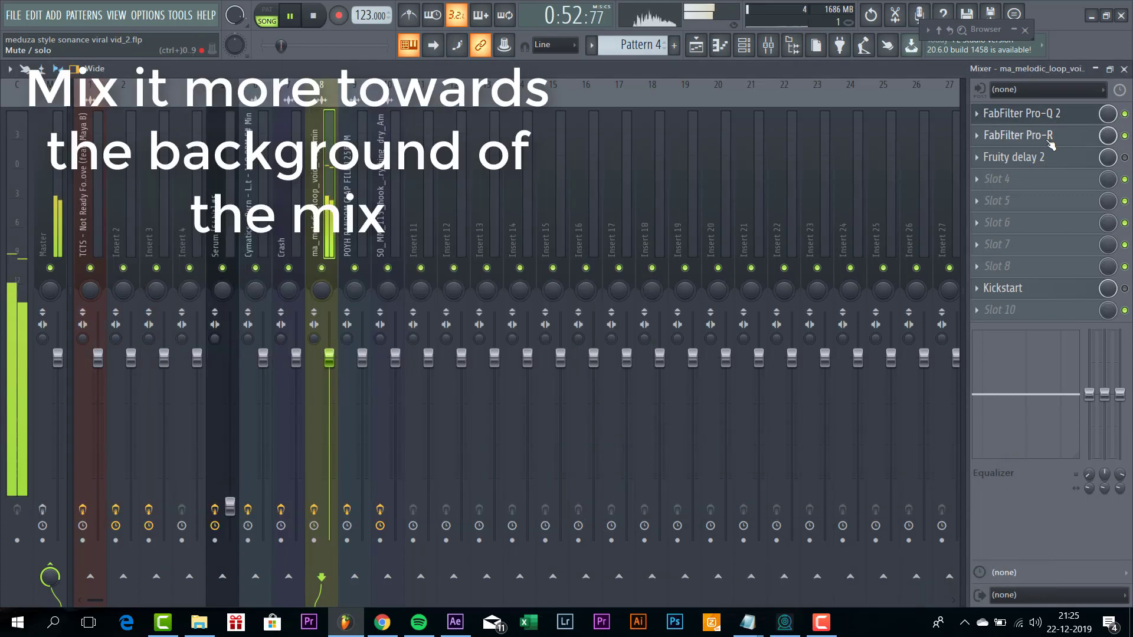
pyautogui.click(1049, 143)
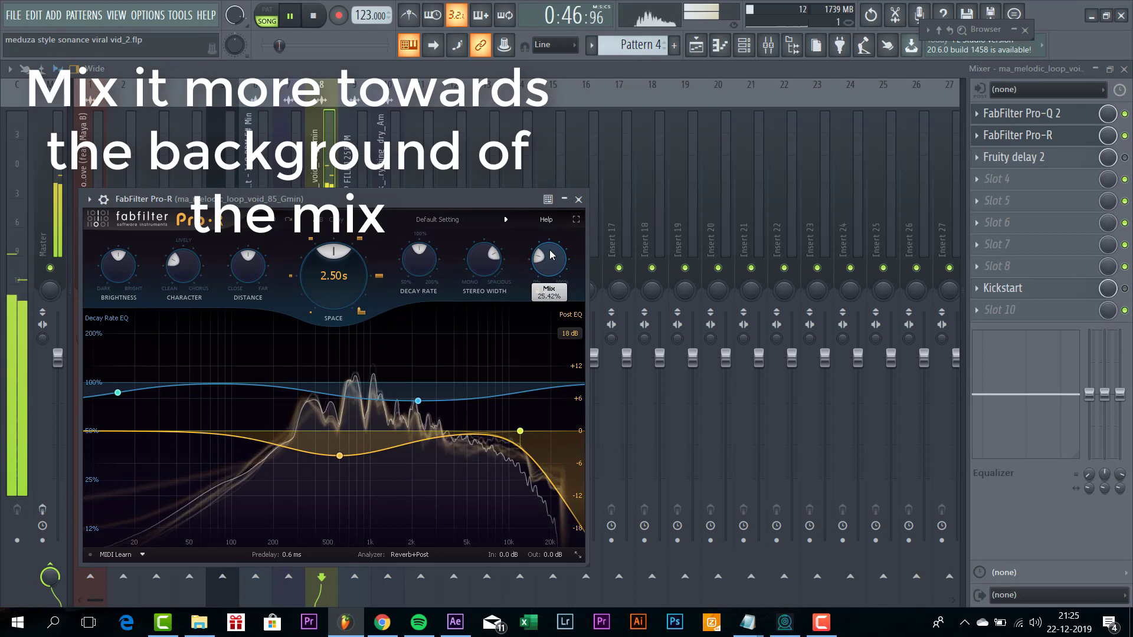
# Enable Fruity delay 2 and Kickstart on the melodic loop's mixer track, and show the delay's settings.
pyautogui.click(1125, 157)
pyautogui.click(1044, 156)
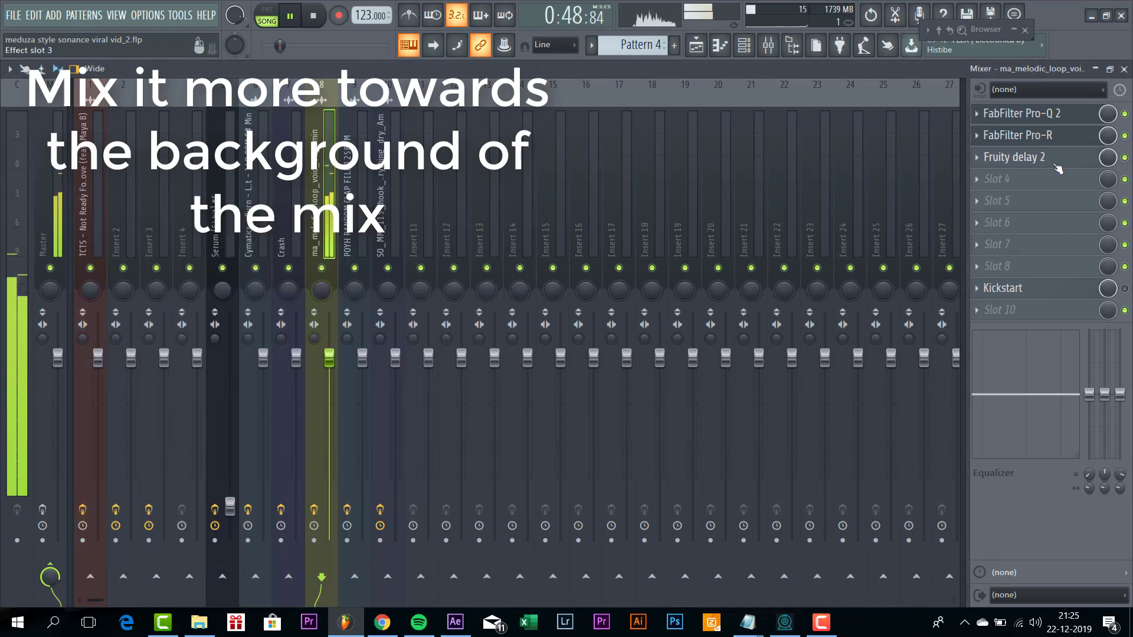
pyautogui.moveTo(265, 220); pyautogui.dragTo(440, 199)
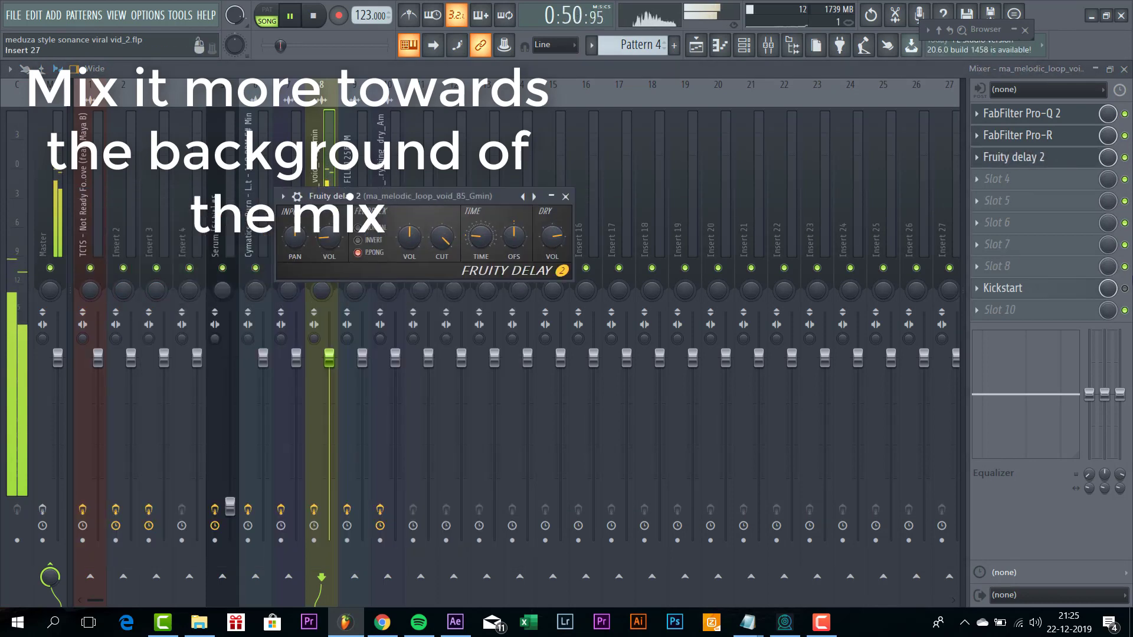
pyautogui.click(1126, 290)
# Move both ma_melodic_loop_void_85_Gmin clips on playlist Track 21 to start at bar 17.
pyautogui.click(697, 53)
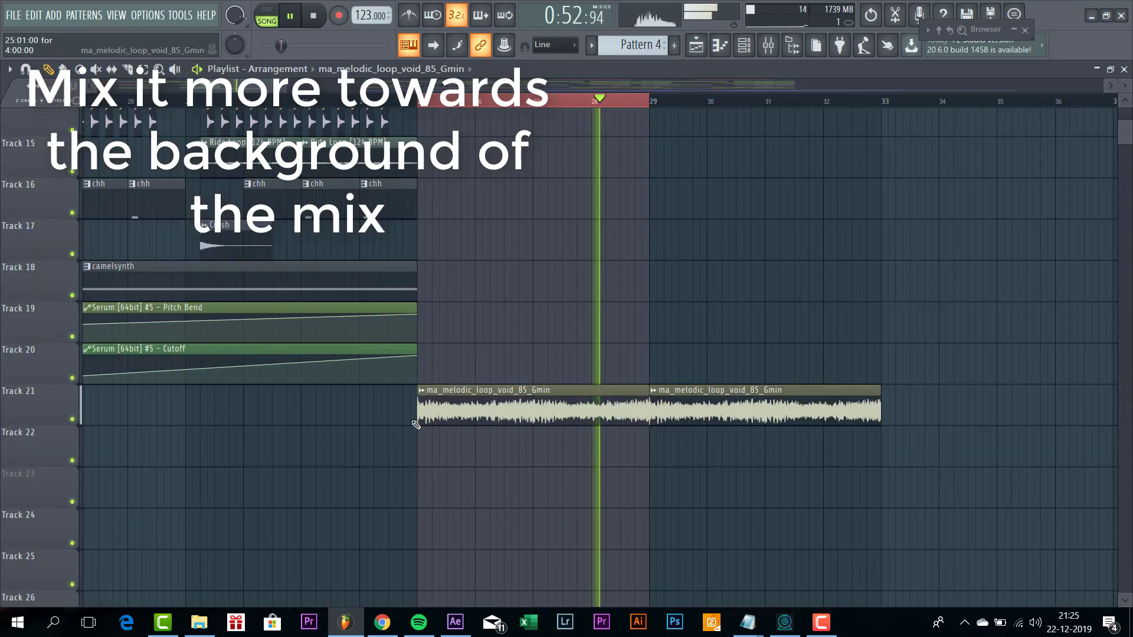
pyautogui.moveTo(499, 408); pyautogui.dragTo(823, 413)
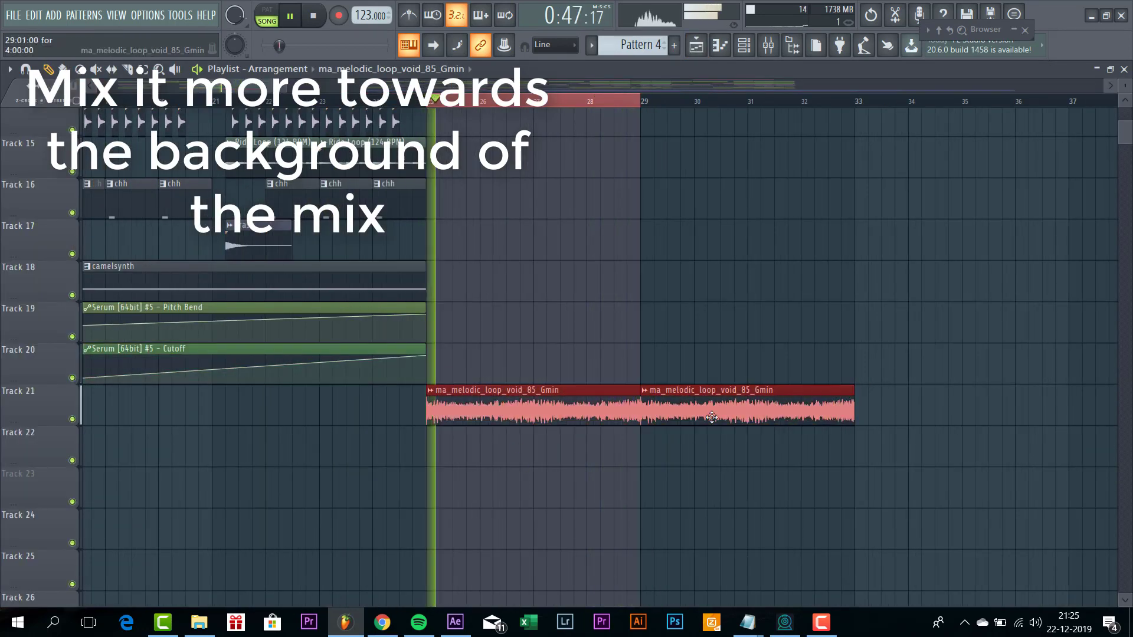
pyautogui.scroll(-4, 651, 411)
pyautogui.moveTo(601, 413); pyautogui.dragTo(445, 416)
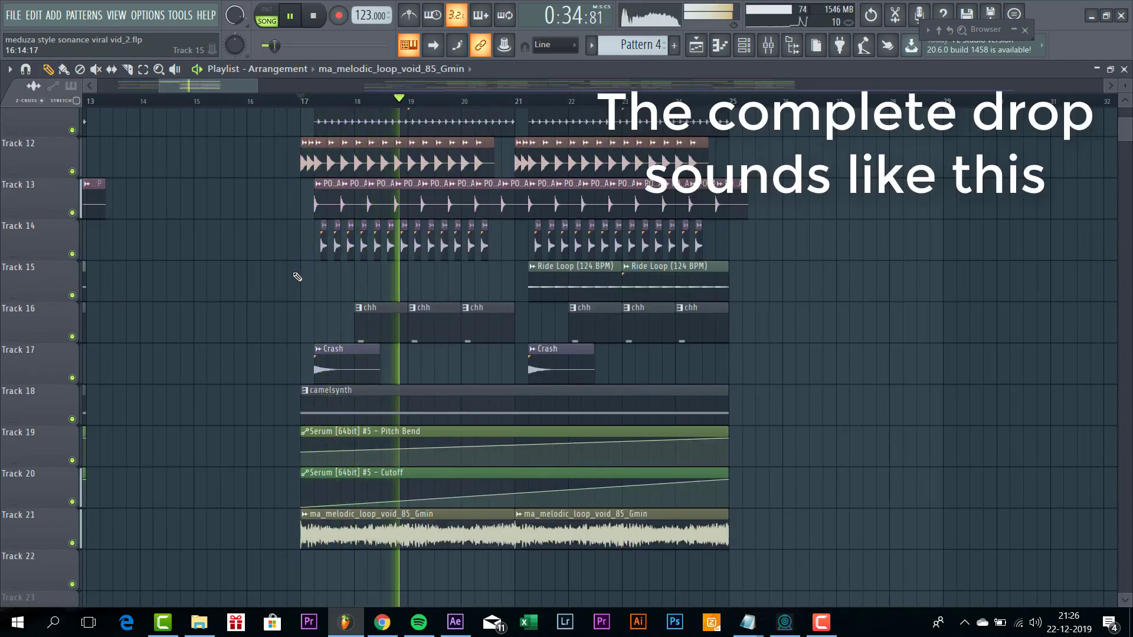
# Review the layers of the complete drop from bar 17 during playback.
pyautogui.scroll(6, 298, 277)
pyautogui.scroll(3, 297, 277)
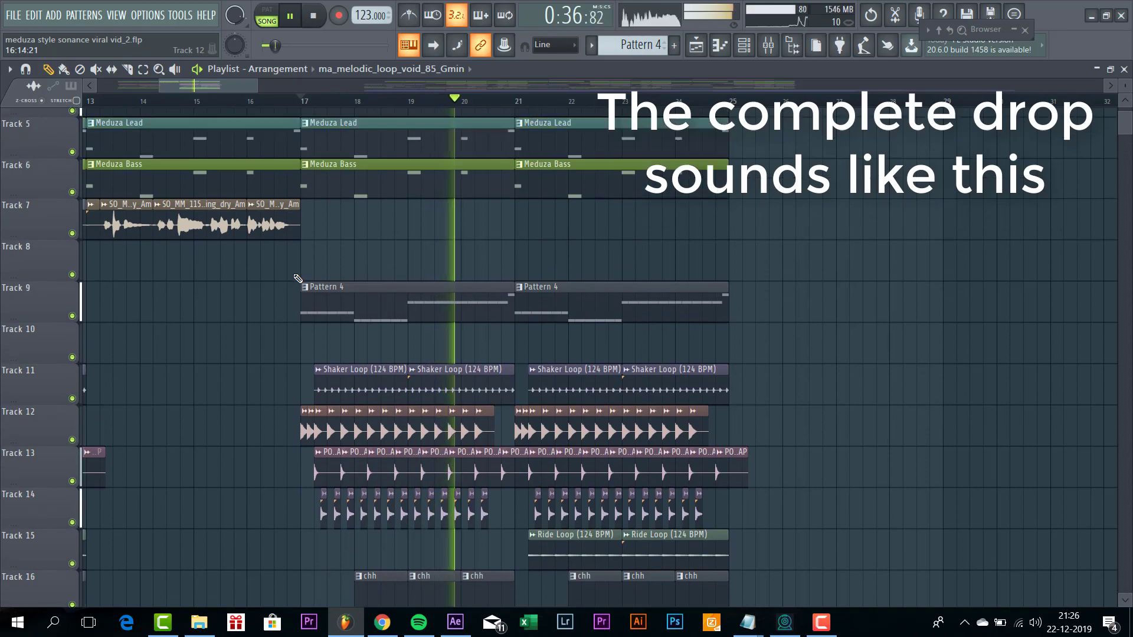
pyautogui.scroll(-9, 298, 278)
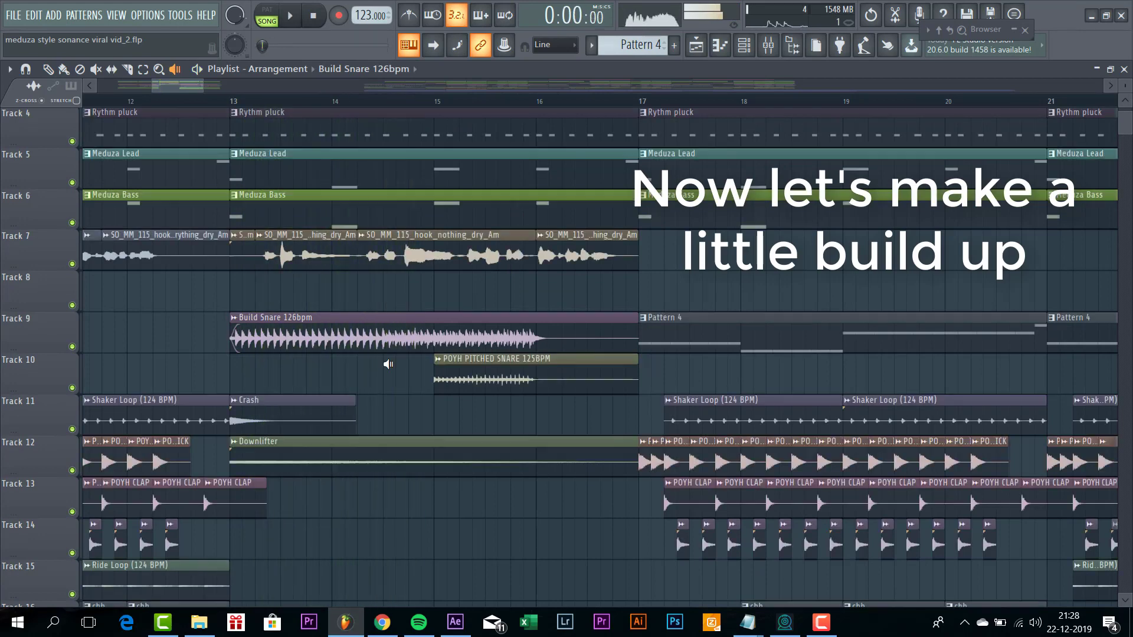
# Audition the build-up's POYH PITCHED SNARE, Crash and Downlifter clips one by one, and play the full build-up from bar 13.
pyautogui.click(447, 372)
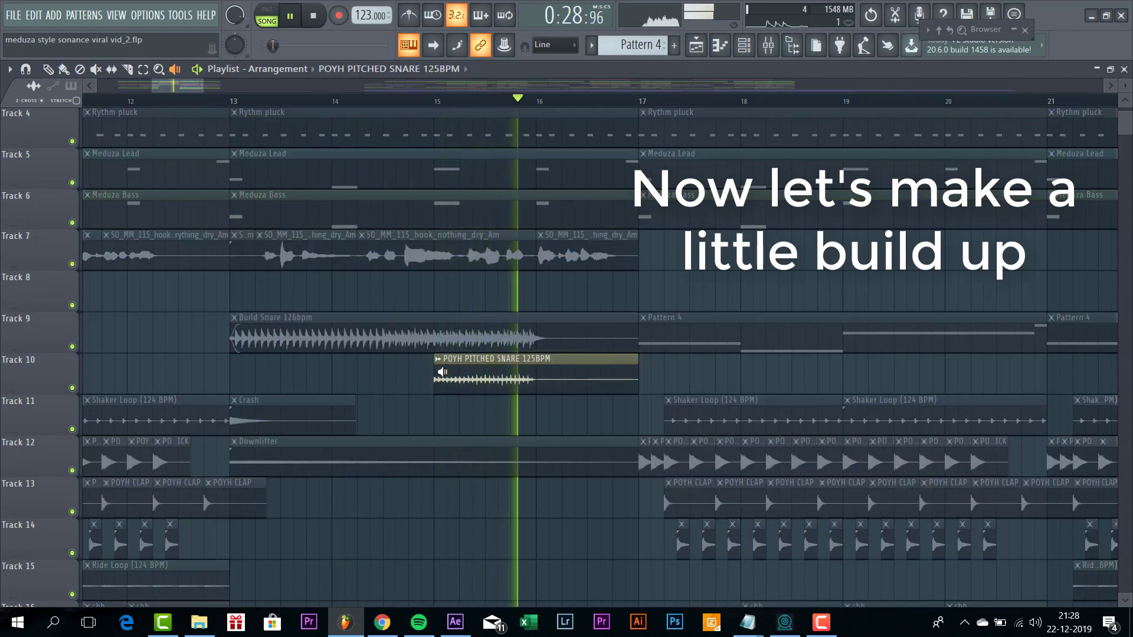
pyautogui.click(260, 406)
pyautogui.click(240, 450)
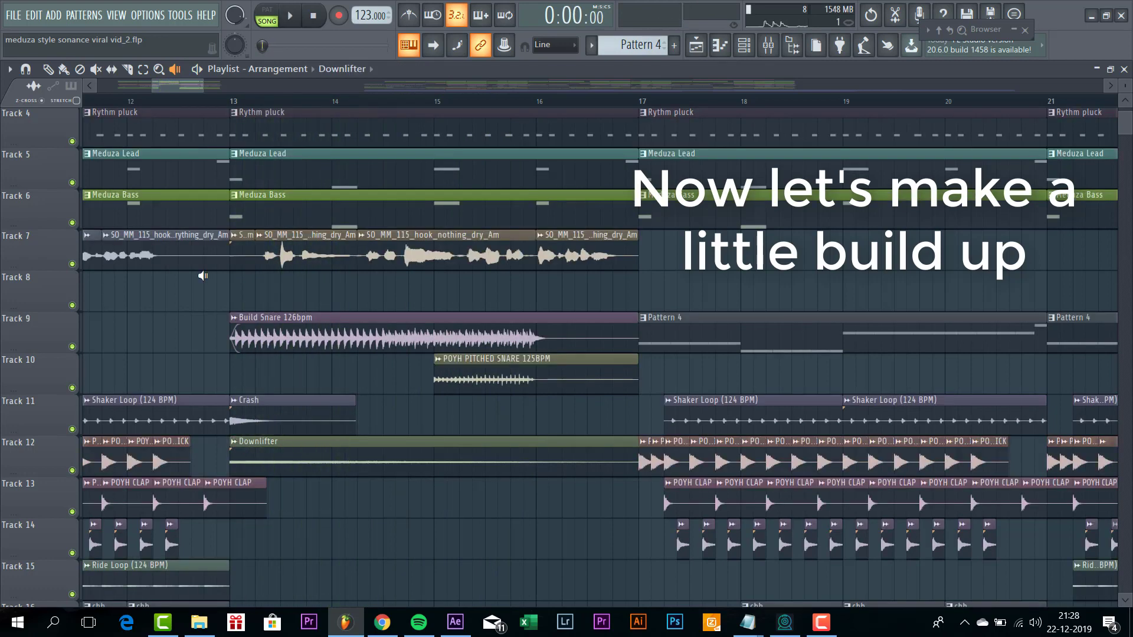
pyautogui.click(224, 104)
pyautogui.press('space')
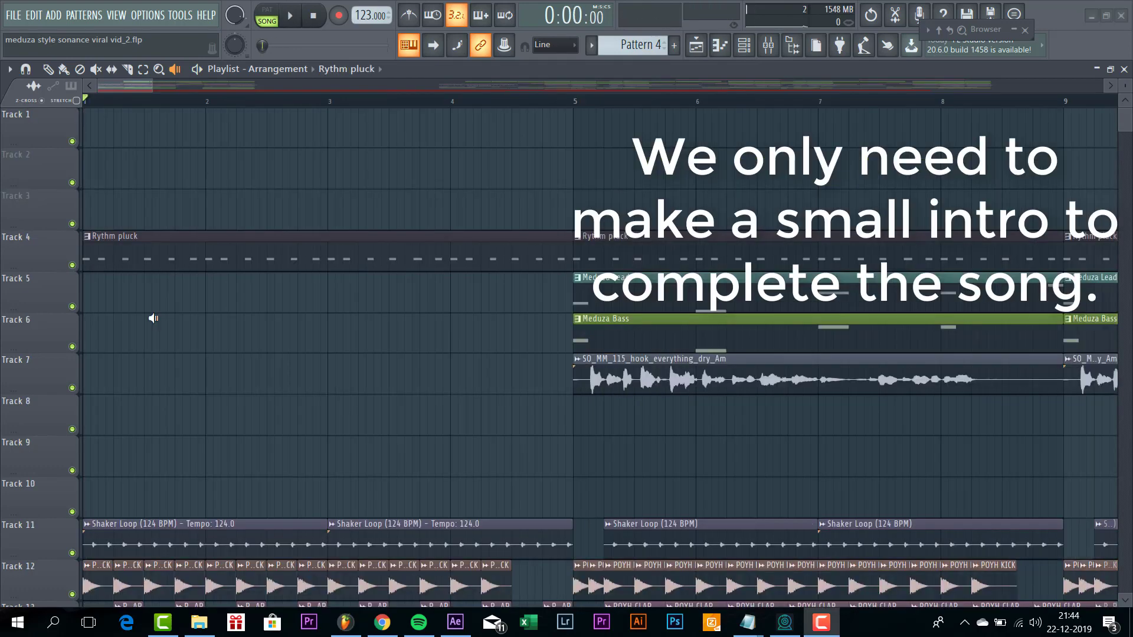
# Solo the kick on playlist Track 12 and play the intro from bar 1.
pyautogui.scroll(-5, 108, 318)
pyautogui.scroll(5, 90, 323)
pyautogui.scroll(-5, 91, 320)
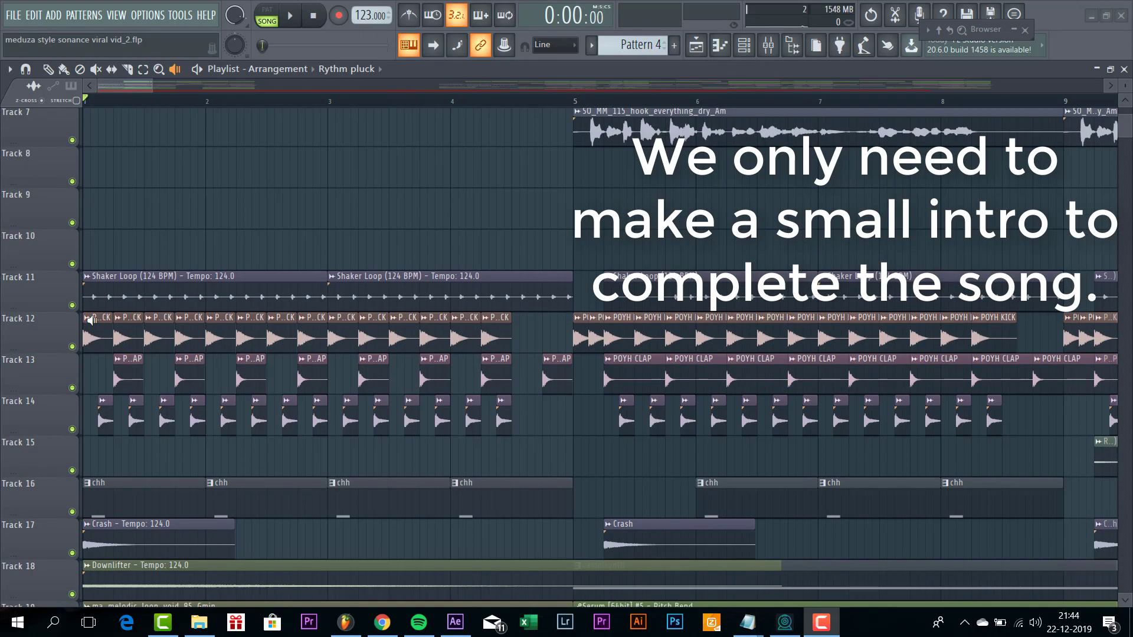
pyautogui.rightClick(72, 345)
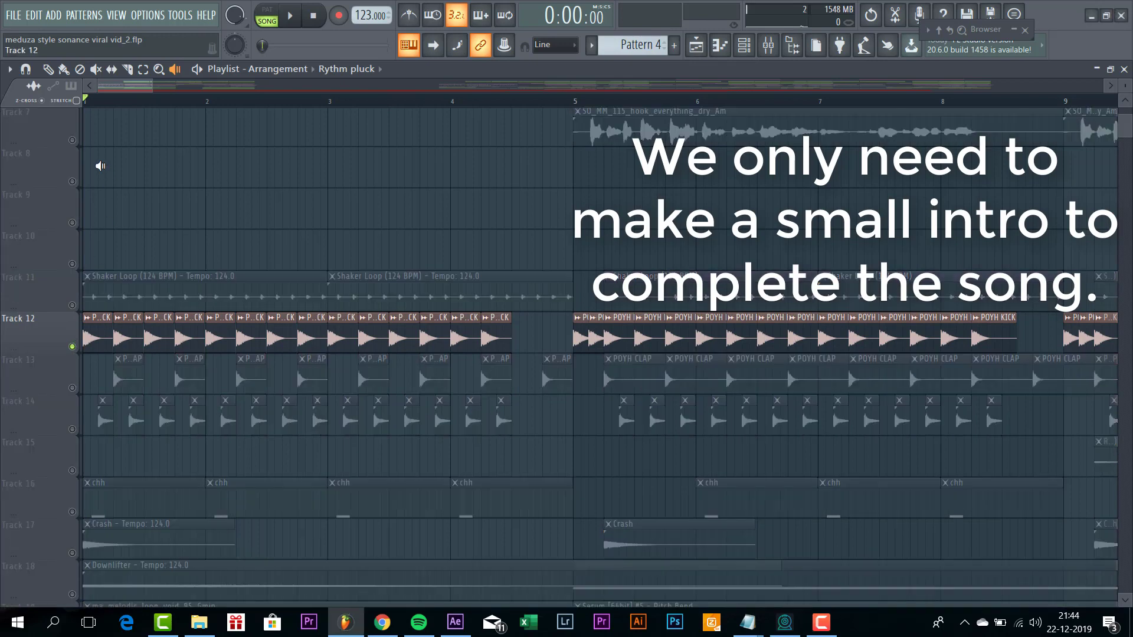
pyautogui.press('space')
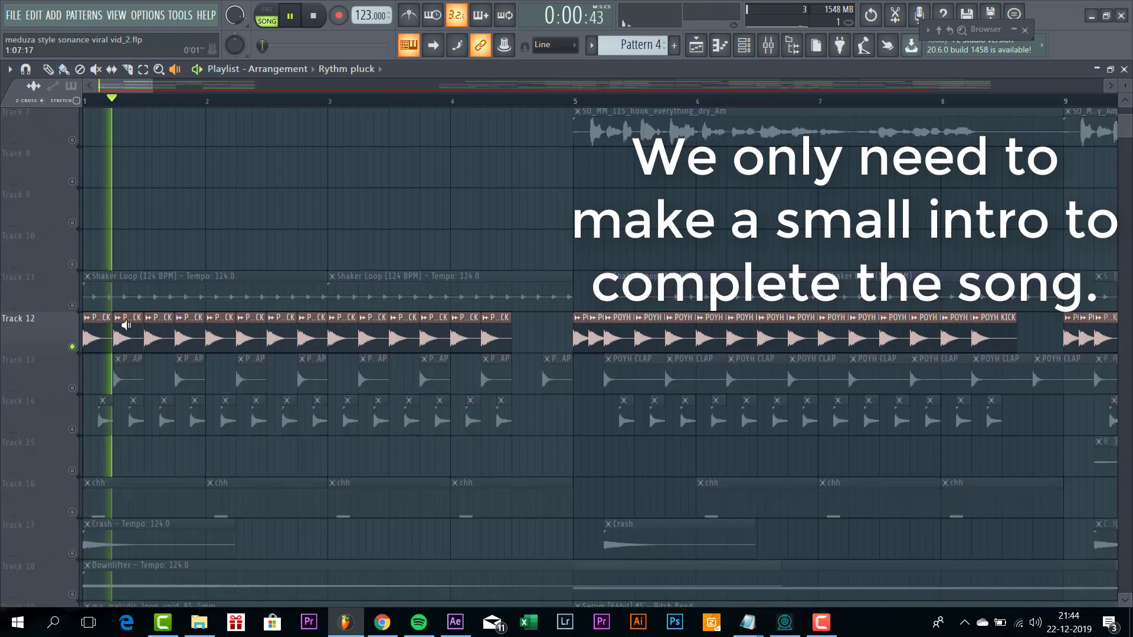
pyautogui.press('space')
# Unmute the intro's clap, open hi-hat, closed hi-hat, crash, downlifter and melodic loop on Tracks 13, 14, 16, 17, 18 and 19.
pyautogui.click(72, 388)
pyautogui.click(72, 429)
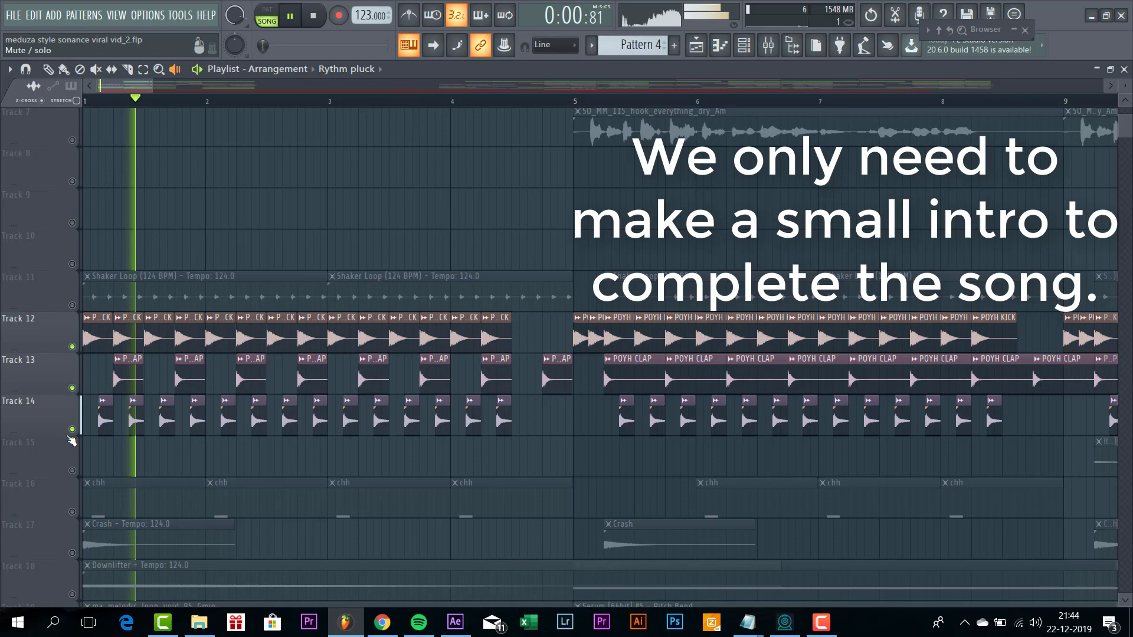
pyautogui.click(72, 512)
pyautogui.click(72, 552)
pyautogui.scroll(-2, 75, 550)
pyautogui.click(72, 512)
pyautogui.click(72, 553)
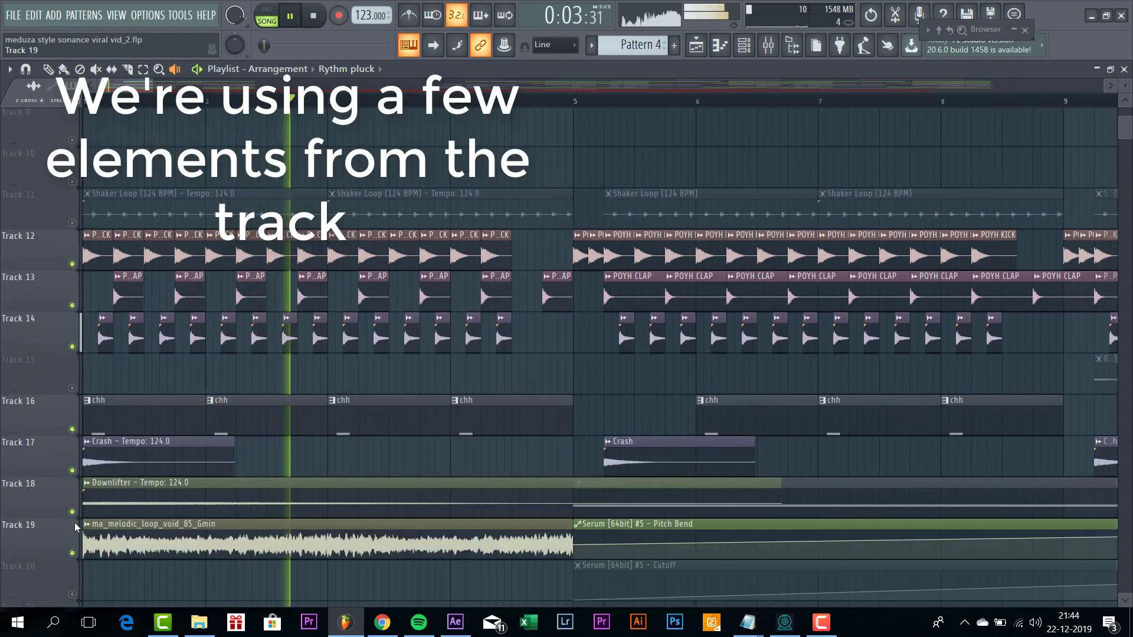
# Unmute the intro's shaker loop on Track 11 and the Rythm pluck on Track 4.
pyautogui.scroll(3, 77, 378)
pyautogui.scroll(5, 78, 354)
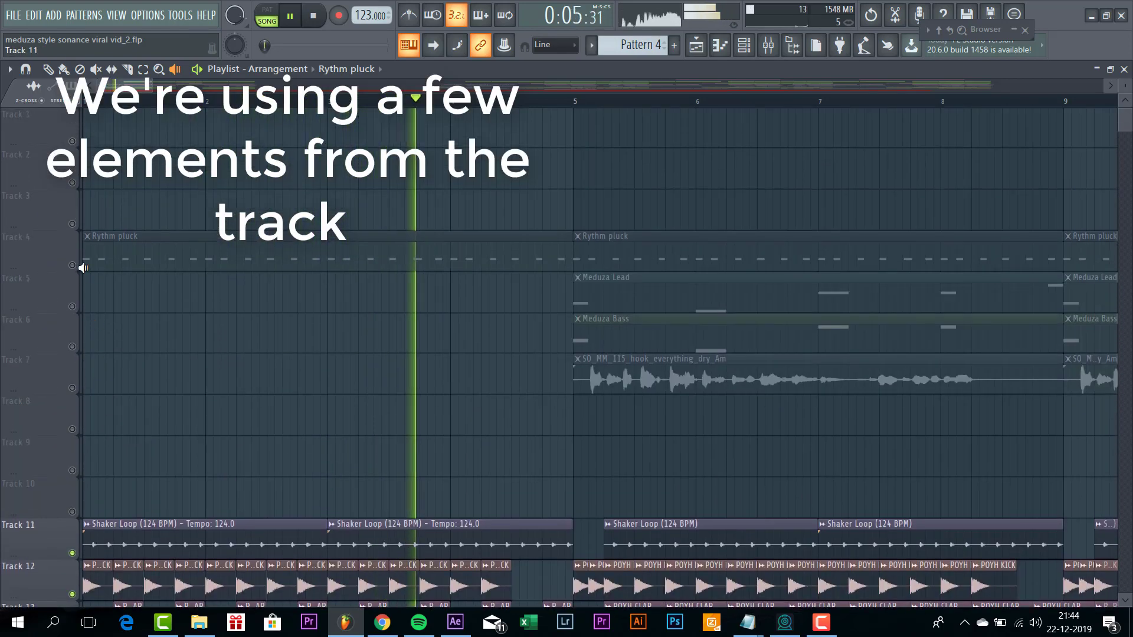
pyautogui.click(72, 265)
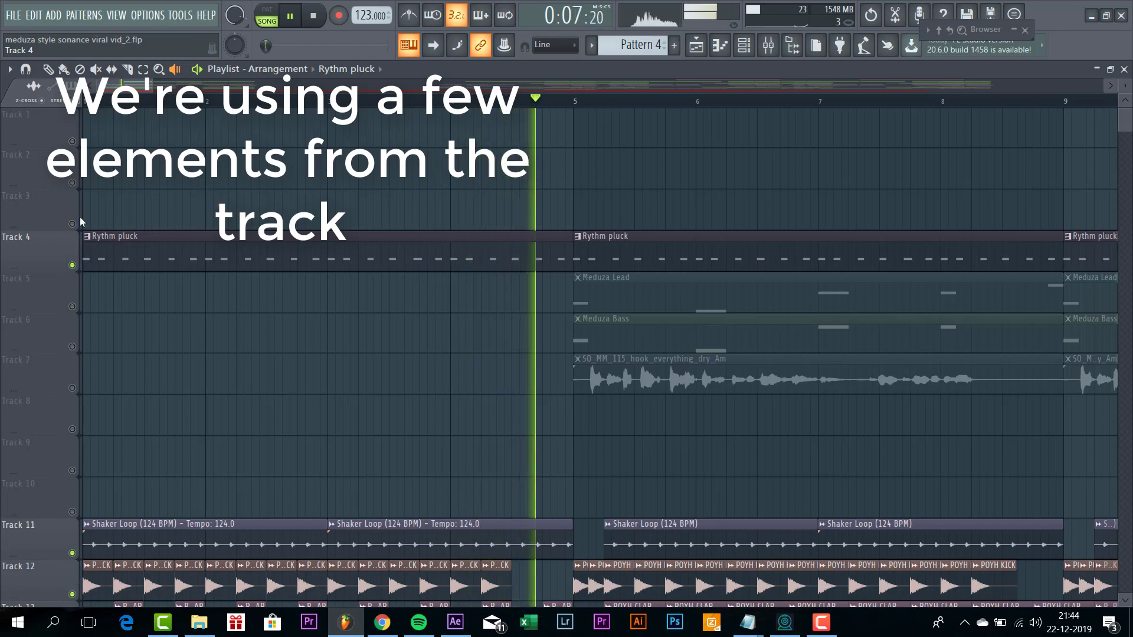
# Unmute all playlist tracks and restart playback from the beginning of the intro.
pyautogui.rightClick(74, 265)
pyautogui.rightClick(73, 265)
pyautogui.press('space')
pyautogui.press('space')
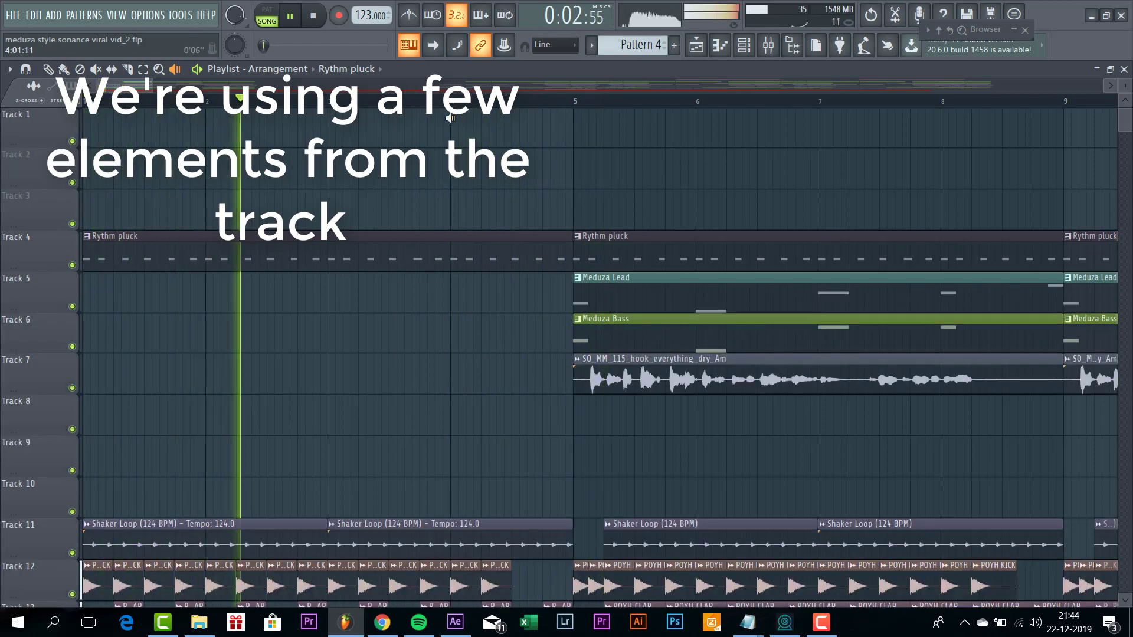
# Review the intro's layers and its transition into bar 5 during playback.
pyautogui.scroll(-3, 448, 122)
pyautogui.scroll(-6, 448, 121)
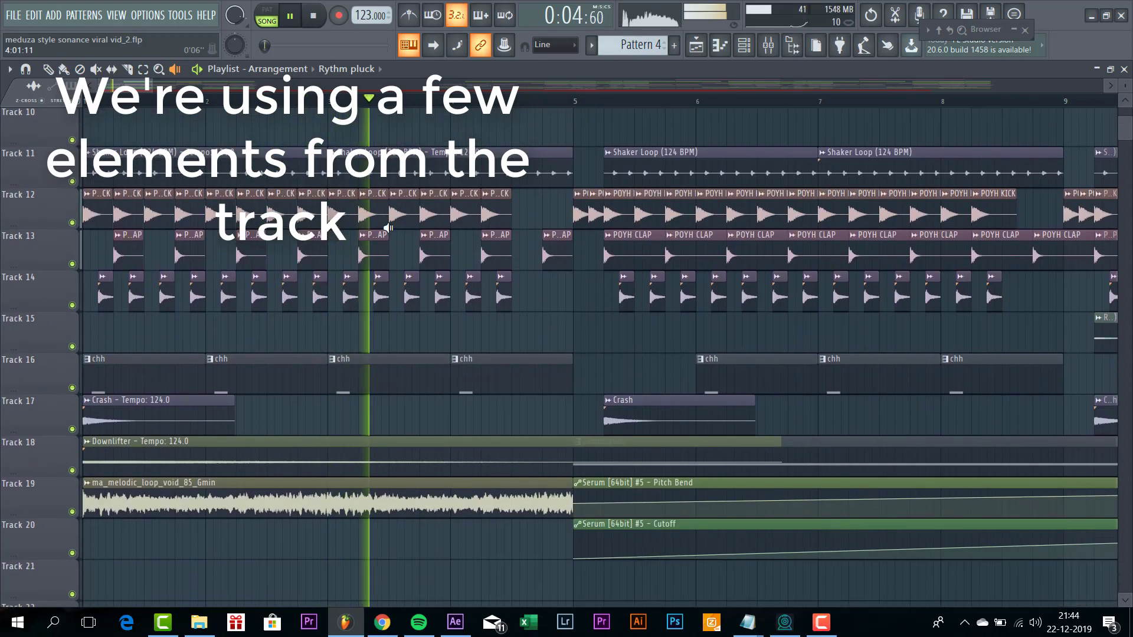
pyautogui.scroll(8, 362, 361)
pyautogui.scroll(-4, 359, 360)
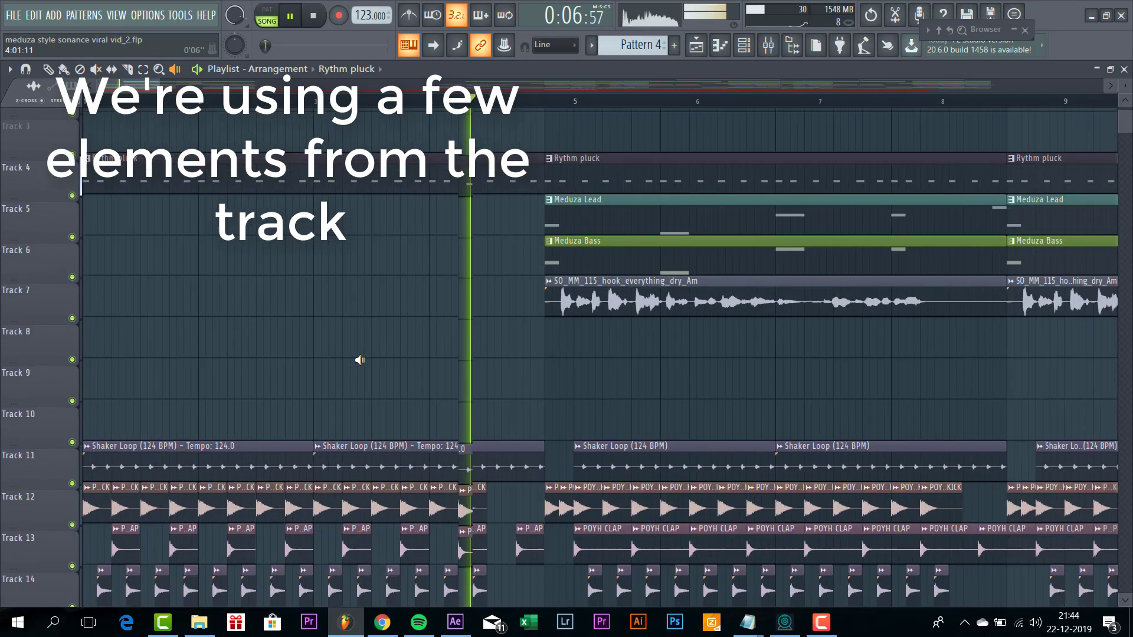
pyautogui.scroll(-2, 256, 365)
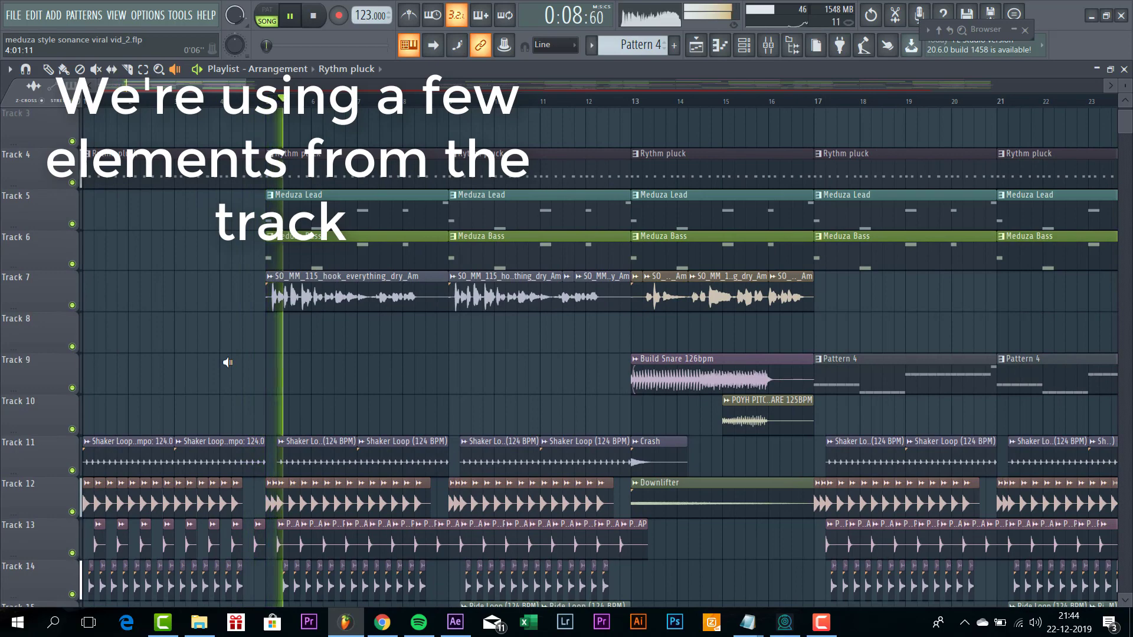
pyautogui.press('space')
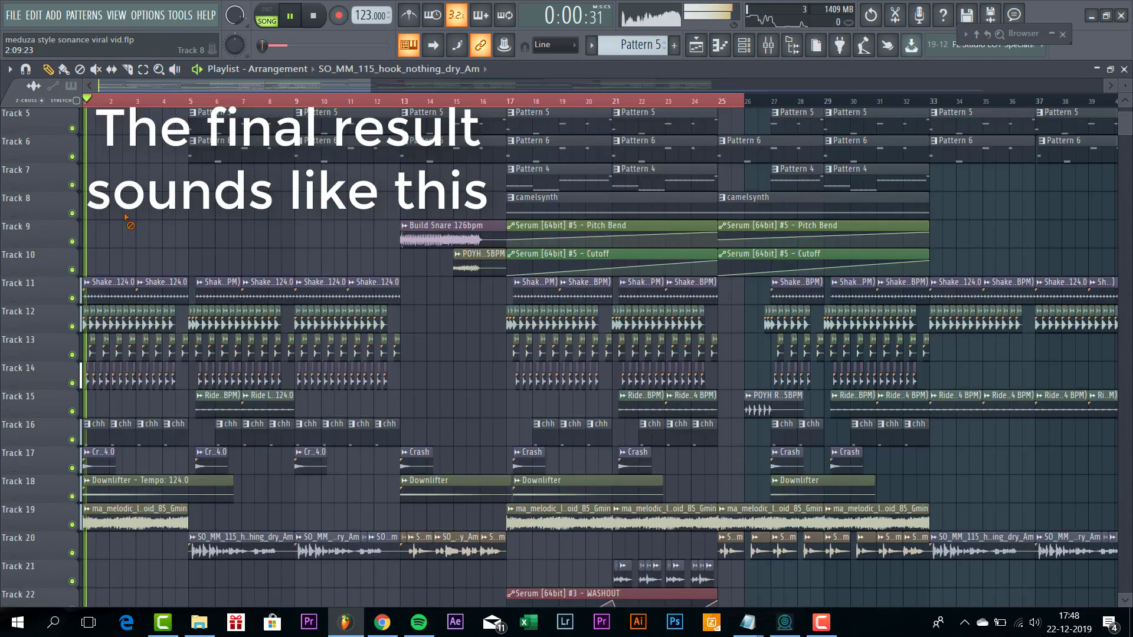